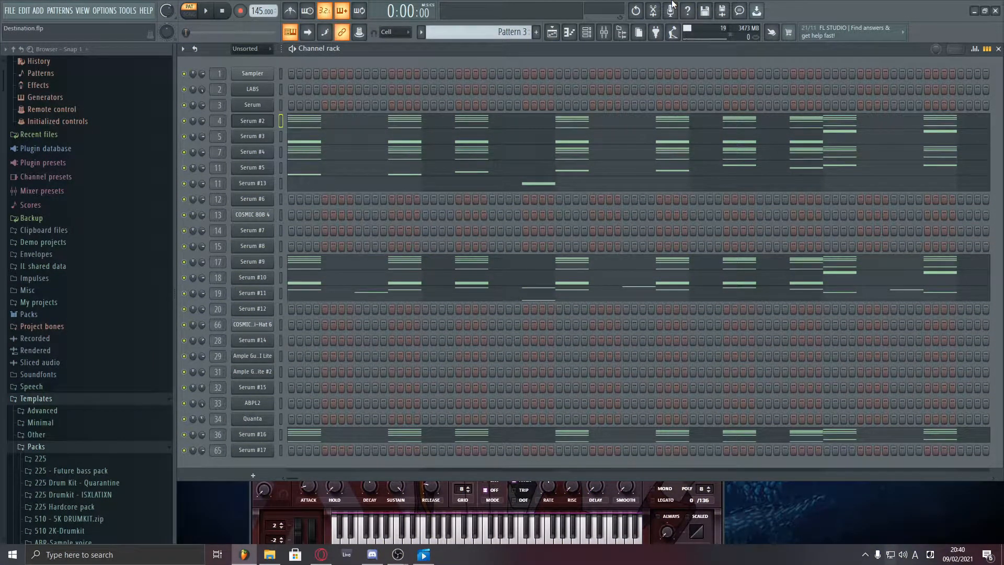
Solo the Serum #2 channel and save the project.
right_click(184, 121)
left_click(199, 128)
key("ctrl+s")
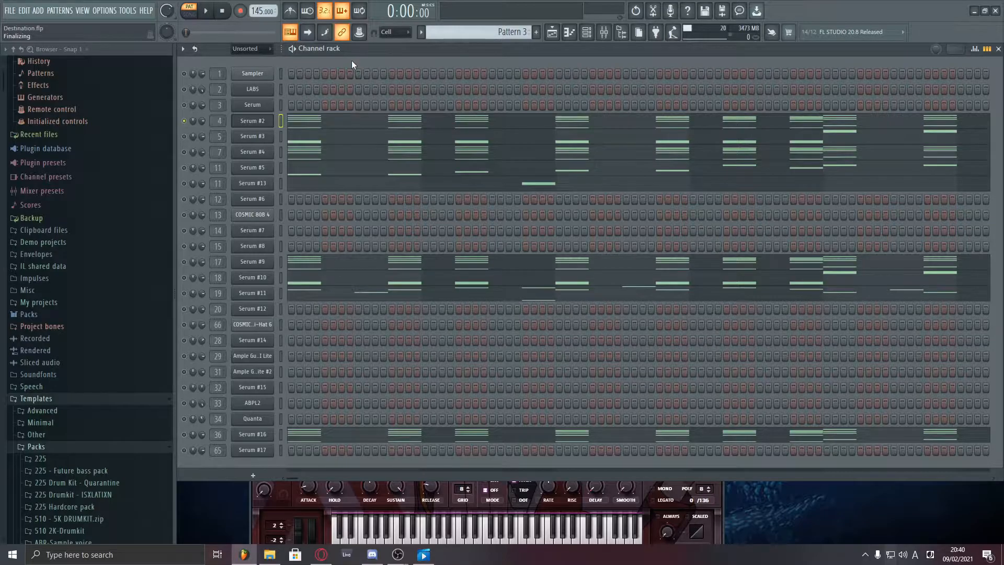
Examine the oscillator and effects settings of the Serum #2 synth.
left_click(260, 124)
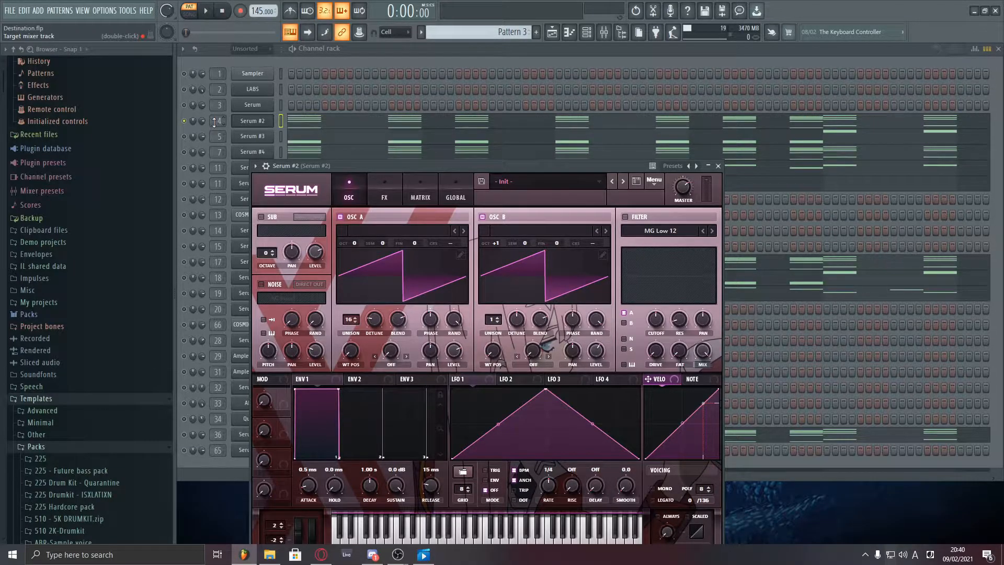
left_click(385, 194)
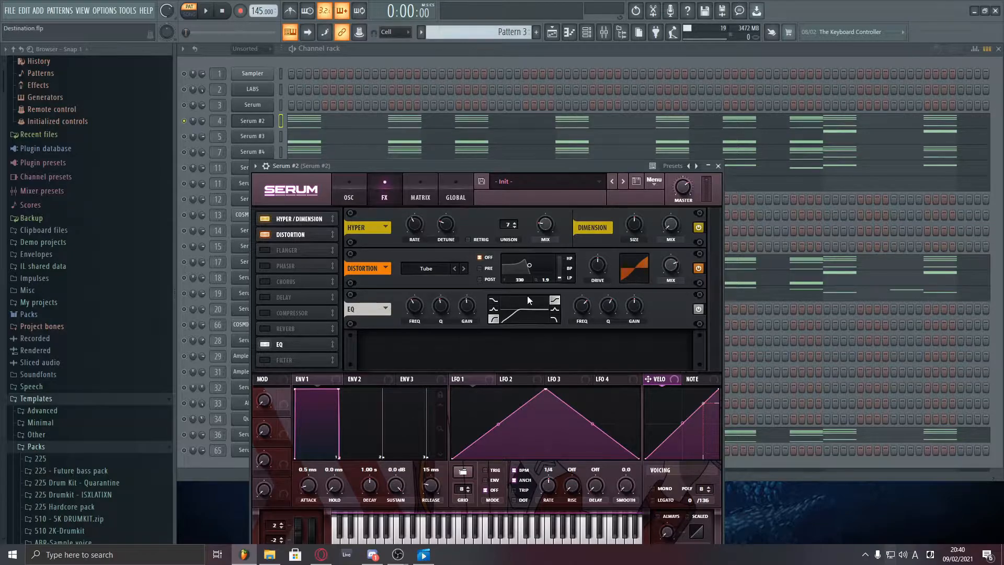
left_click(456, 67)
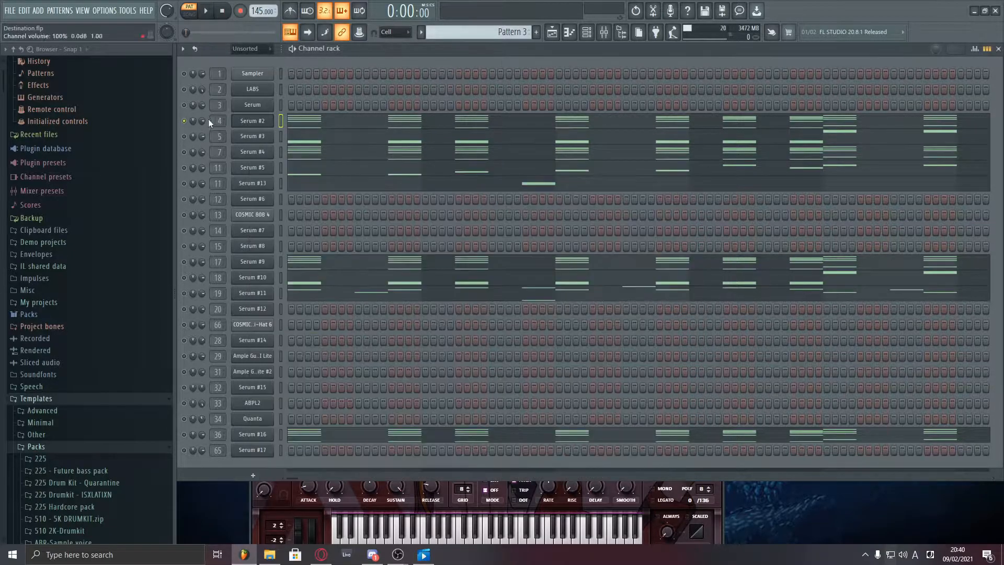
View the Serum #2 chords in the piano roll while playing the pattern, and return to the channel rack.
left_click(330, 128)
key("space")
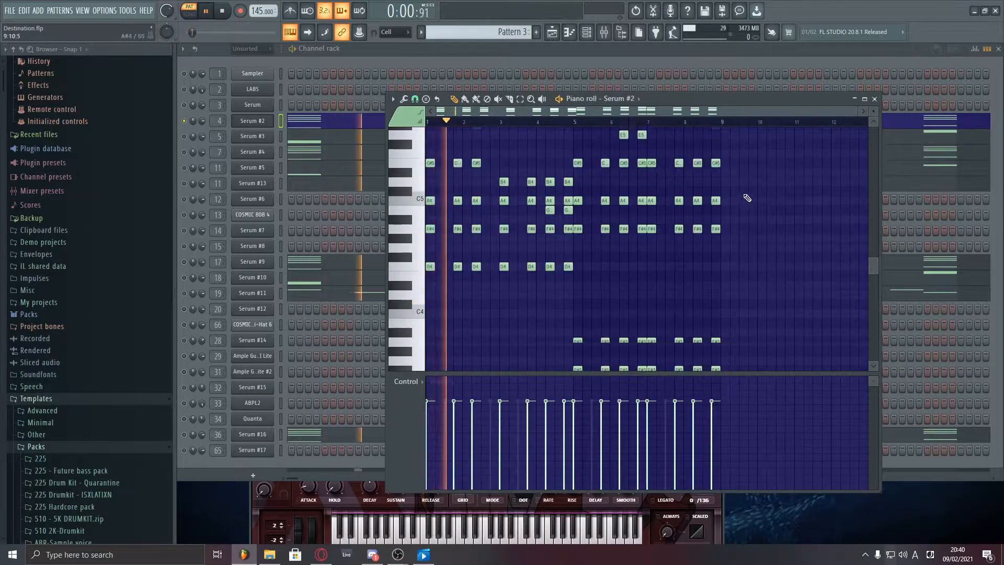
left_click_drag(874, 111, 873, 125)
scroll(758, 245, "up", 3)
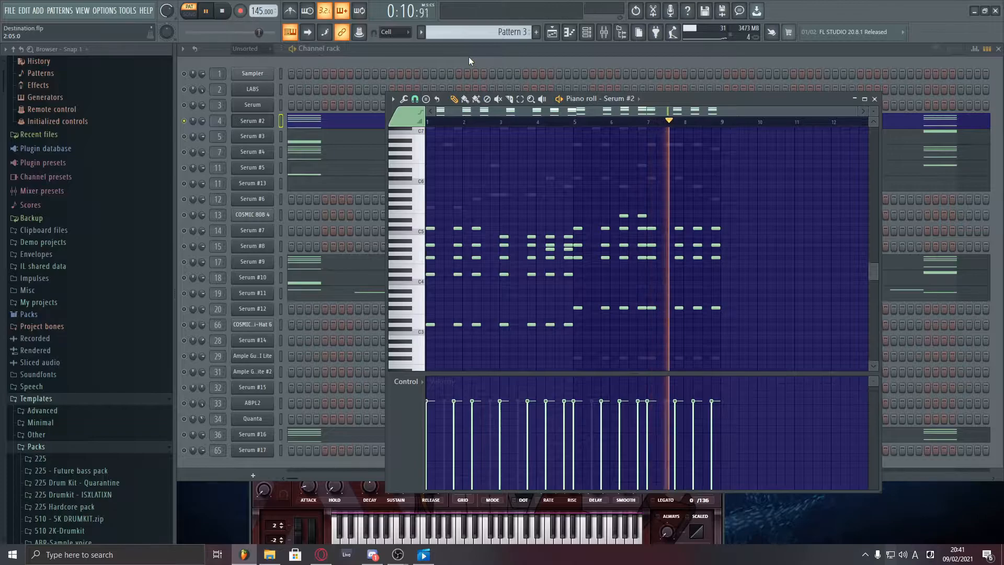
key("space")
key("F7")
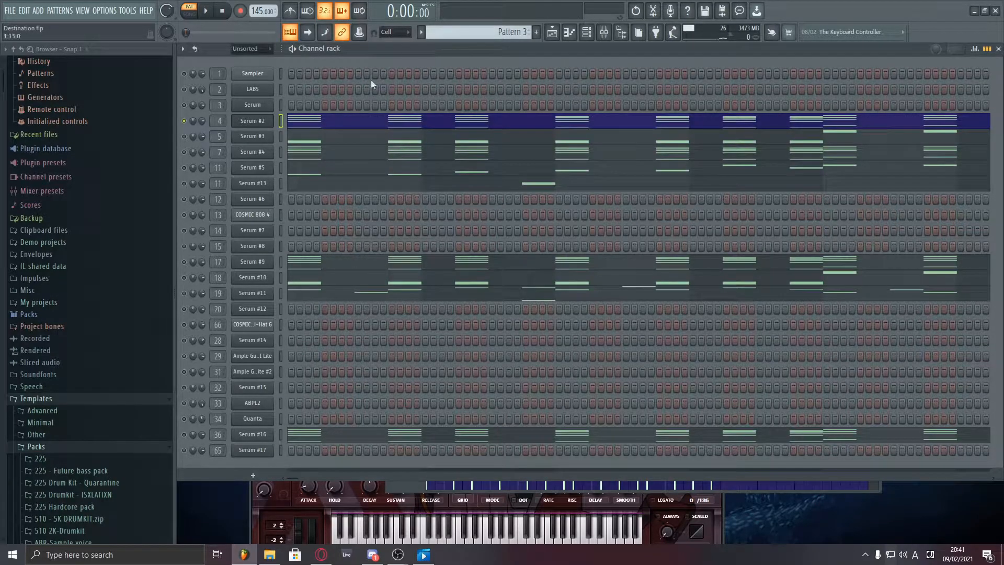
Solo the Serum #4 channel, examine its oscillators and effects, and start playback.
right_click(185, 152)
left_click(189, 157)
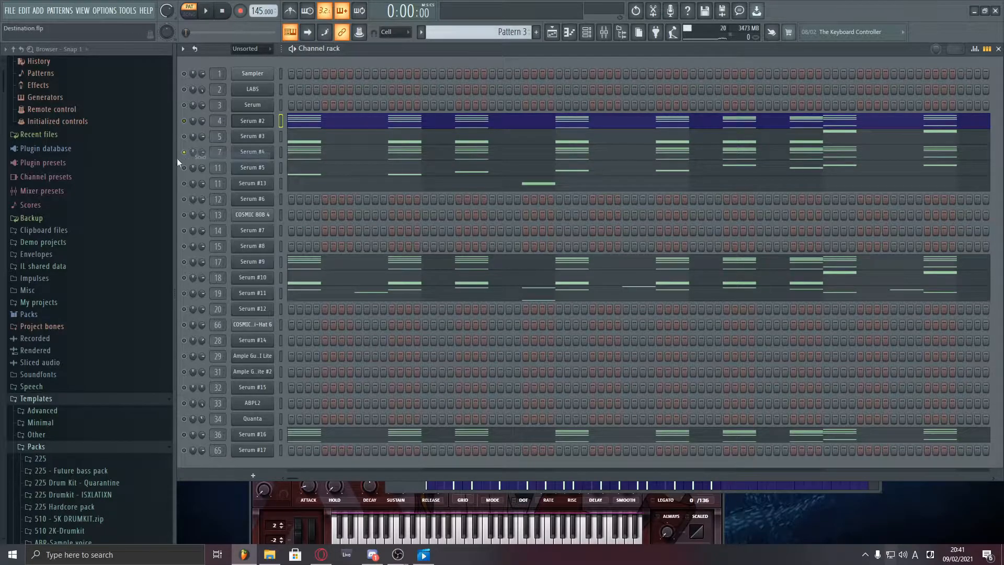
left_click(250, 155)
left_click_drag(413, 92, 531, 88)
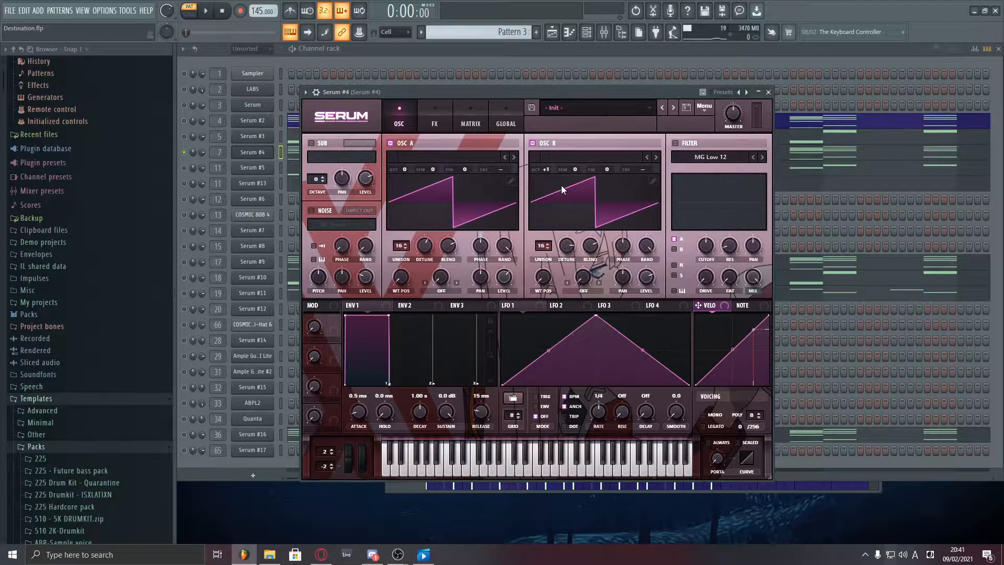
left_click(437, 122)
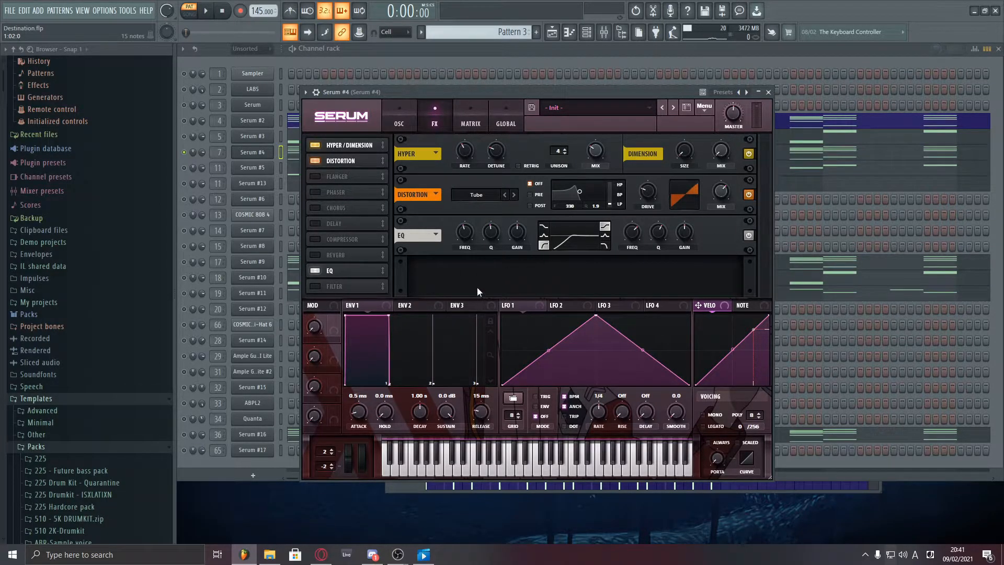
left_click(410, 117)
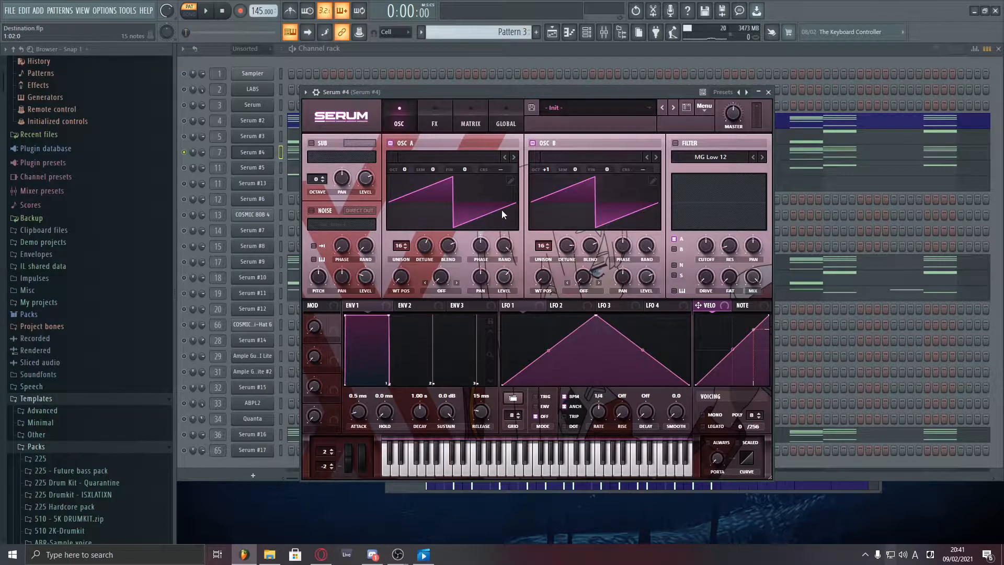
left_click(438, 118)
key("space")
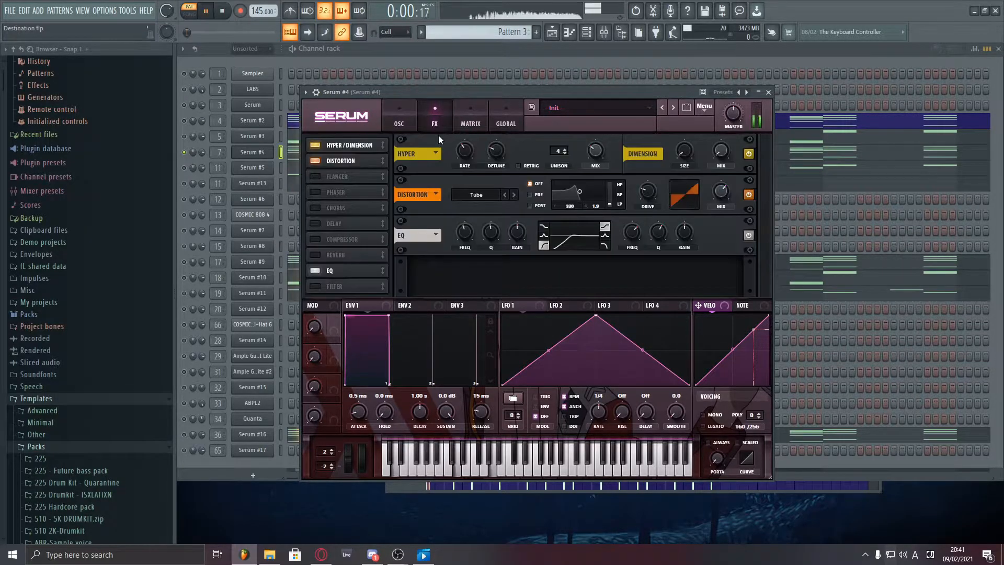
Stop playback, recheck the effects of Serum #2 for comparison, and restart the pattern from the channel rack.
left_click(252, 120)
key("space")
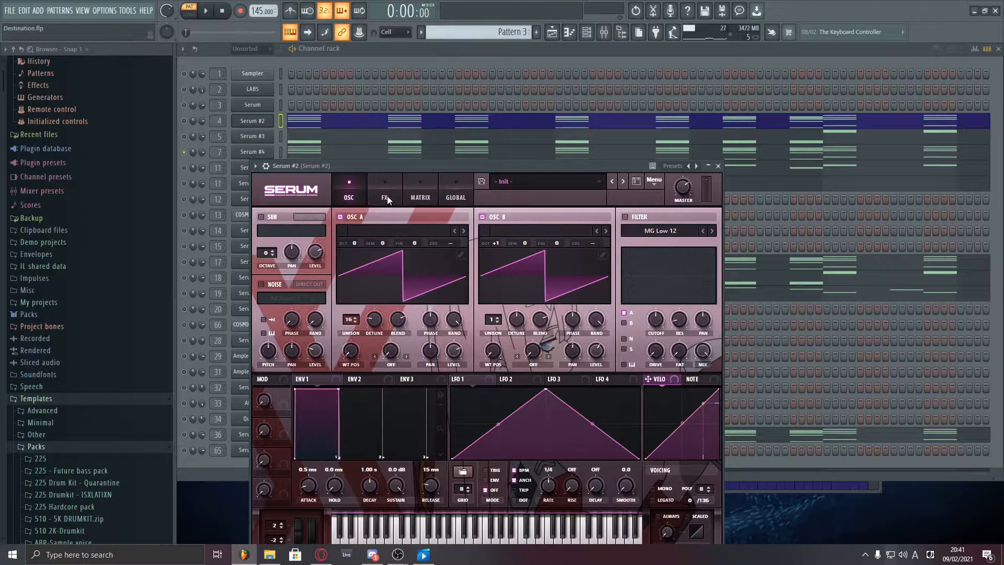
left_click(388, 200)
key("space")
left_click(434, 62)
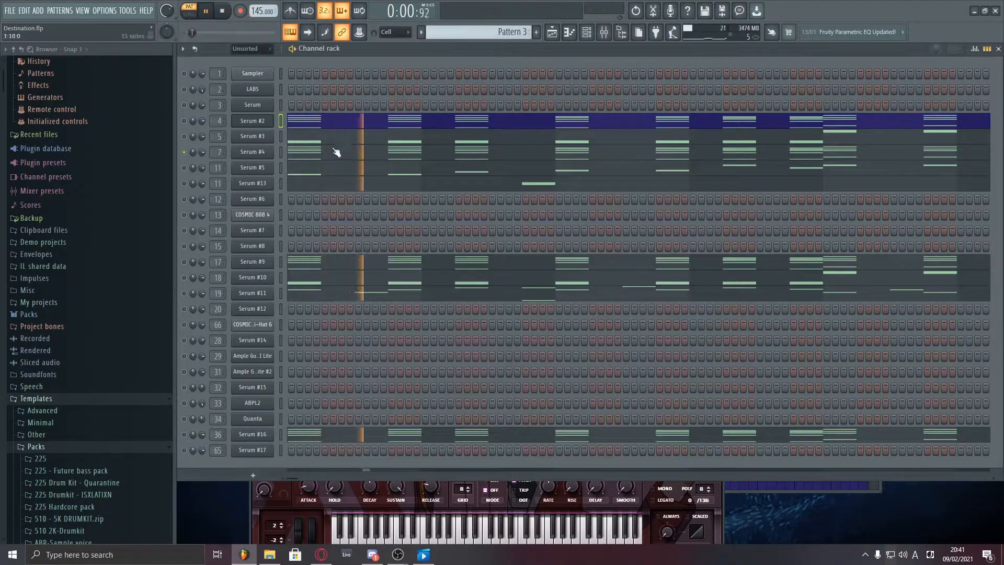
View the Serum #4 chord notes in the piano roll during playback, stop, and return to the channel rack.
left_click(316, 151)
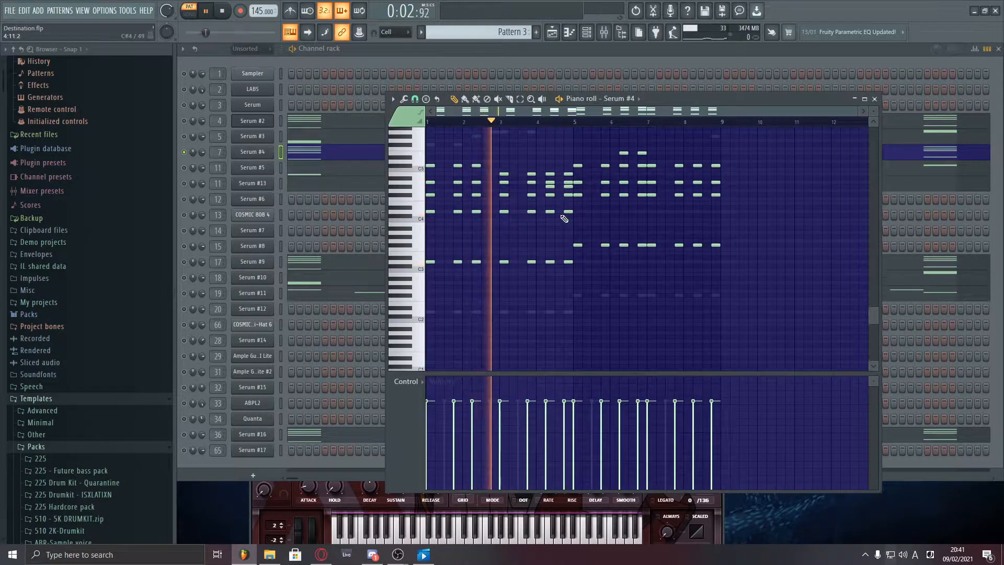
key("space")
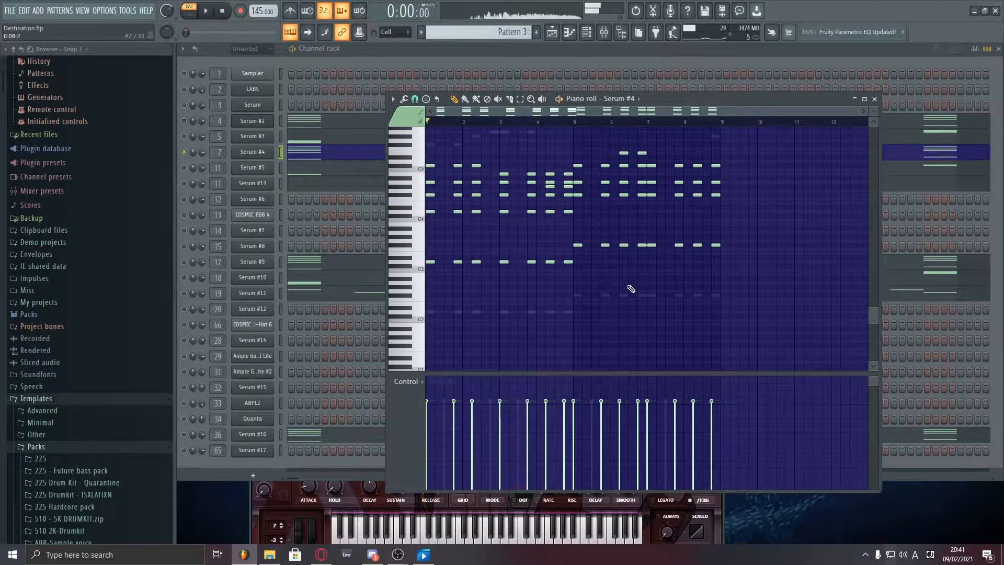
left_click(358, 57)
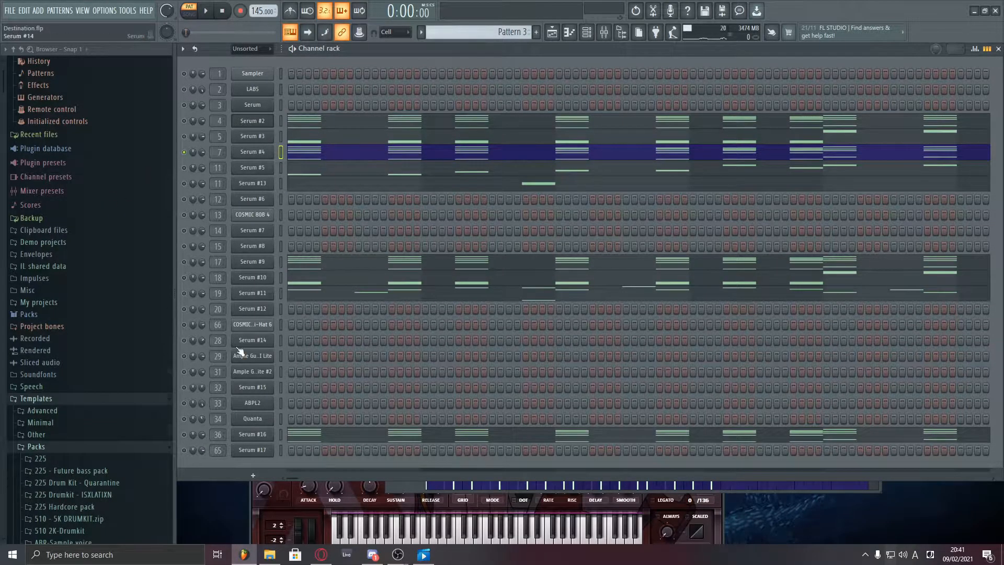
Solo the Serum #9 channel and check which wavetable category its oscillator A uses.
right_click(184, 262)
left_click(202, 271)
left_click(244, 264)
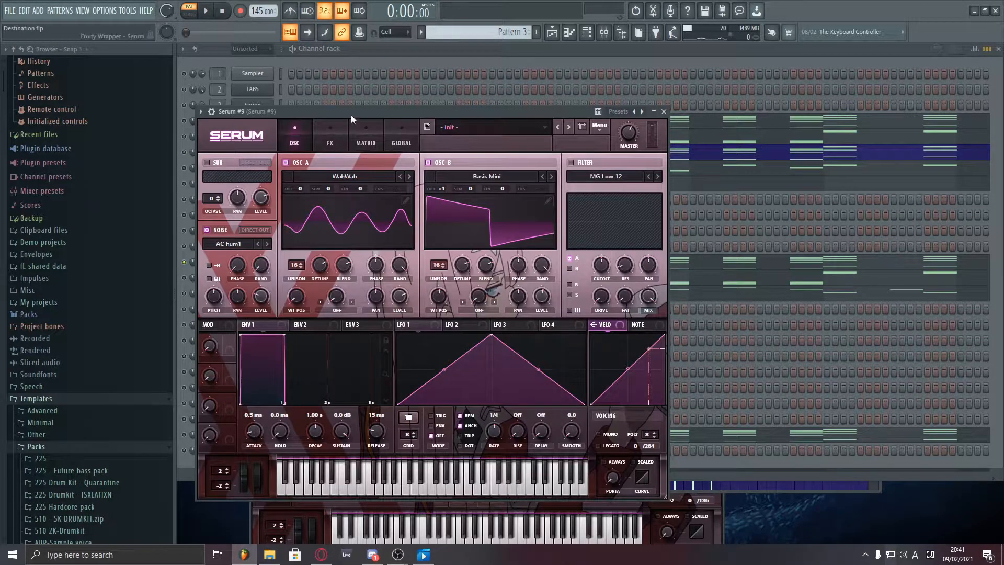
left_click_drag(351, 113, 438, 99)
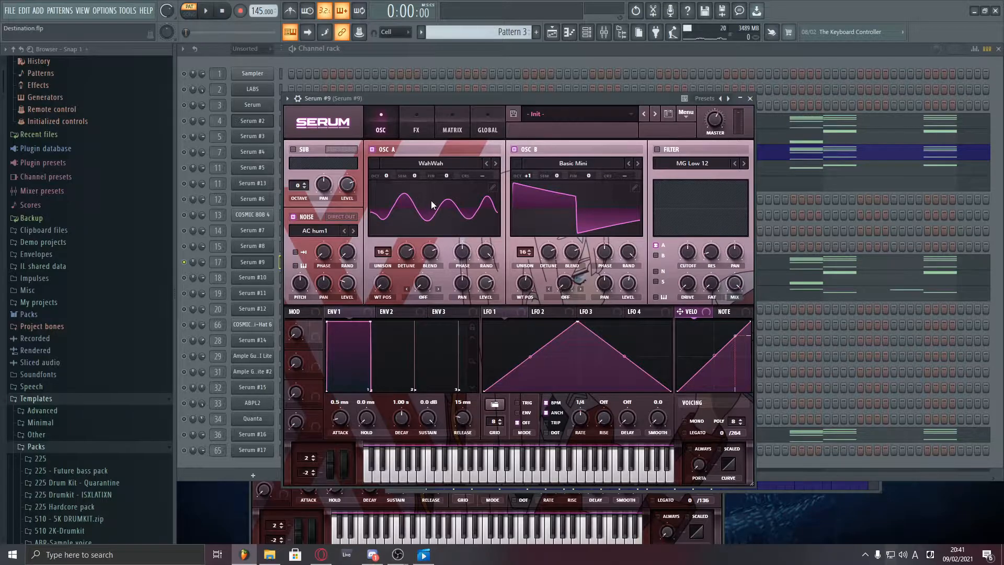
left_click(431, 168)
mouse_move(419, 224)
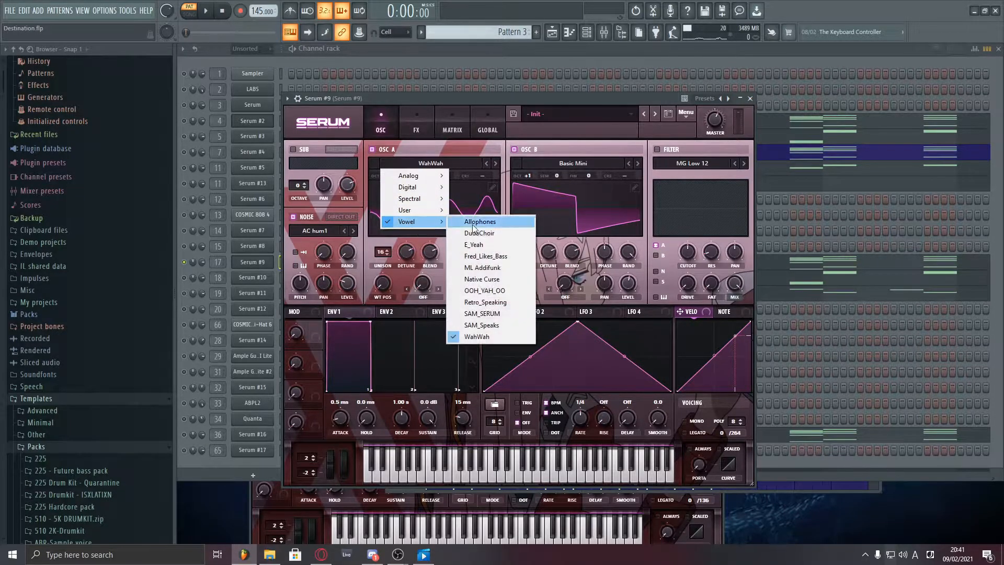
left_click(556, 95)
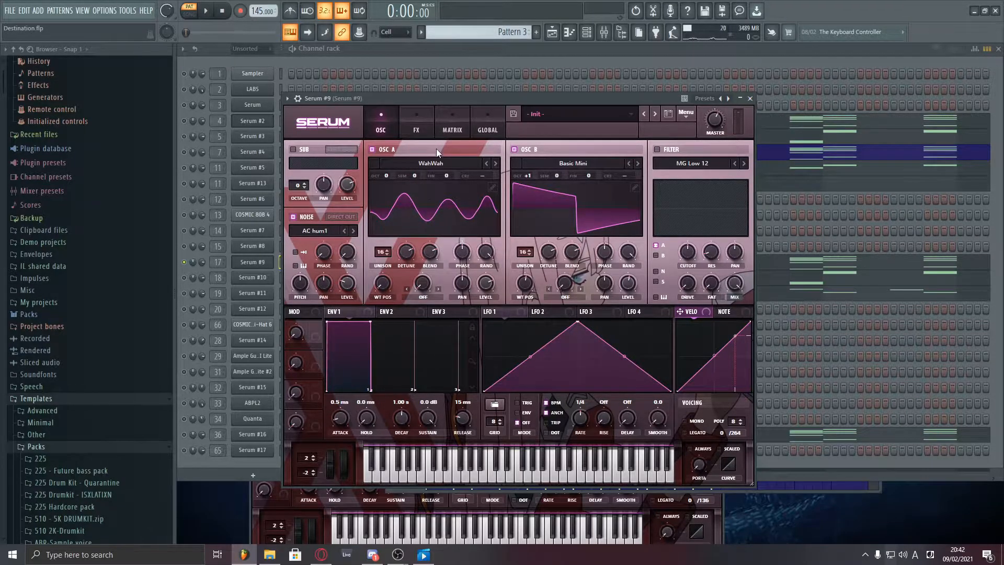
Examine the effects chain of Serum #9 and play the soloed pattern.
left_click(416, 125)
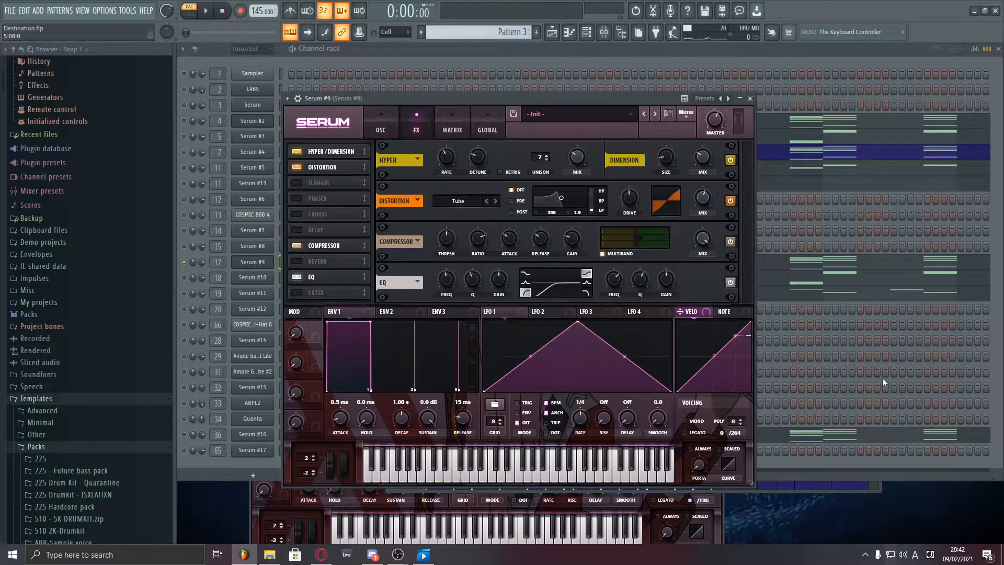
left_click_drag(599, 102, 631, 84)
key("space")
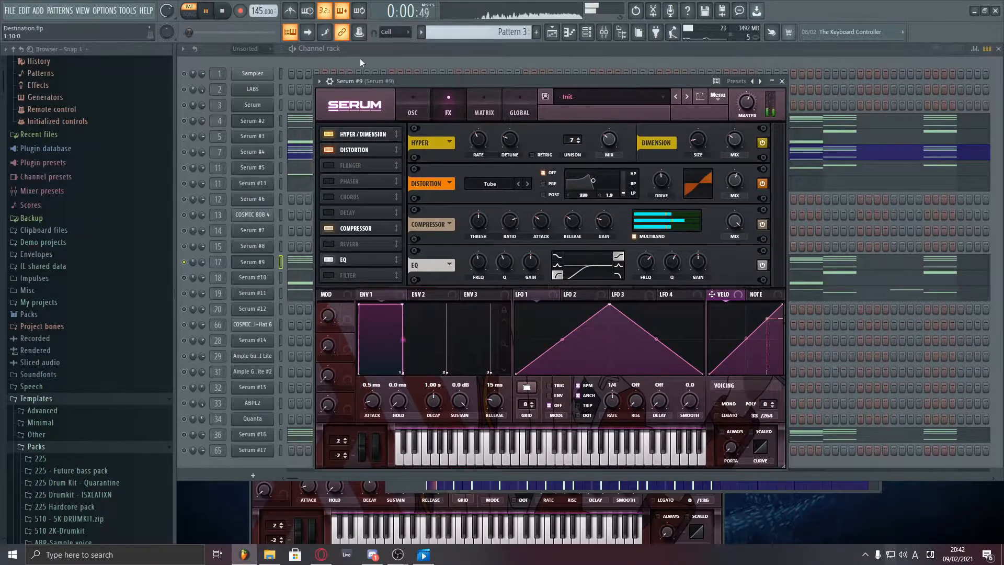
left_click(368, 48)
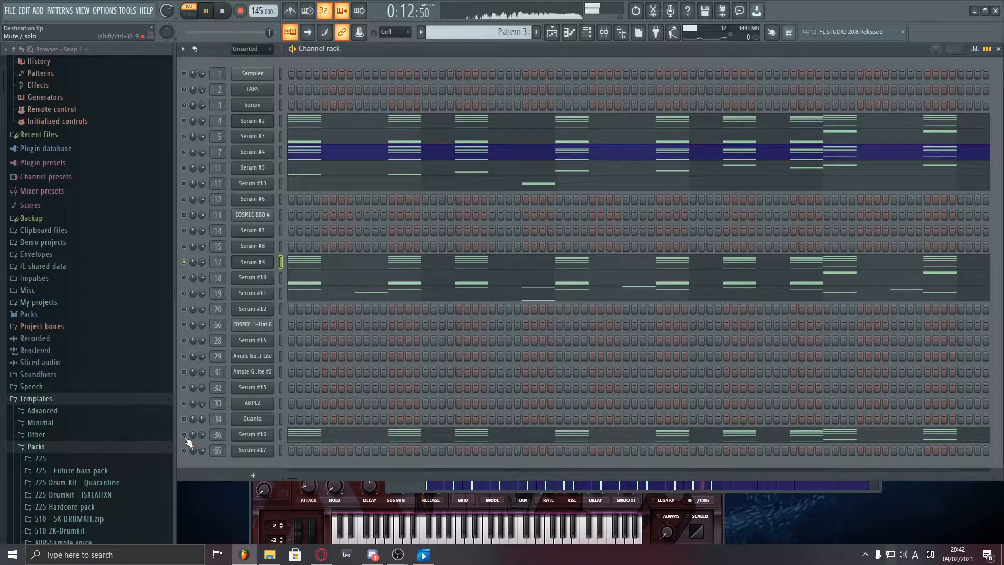
key("space")
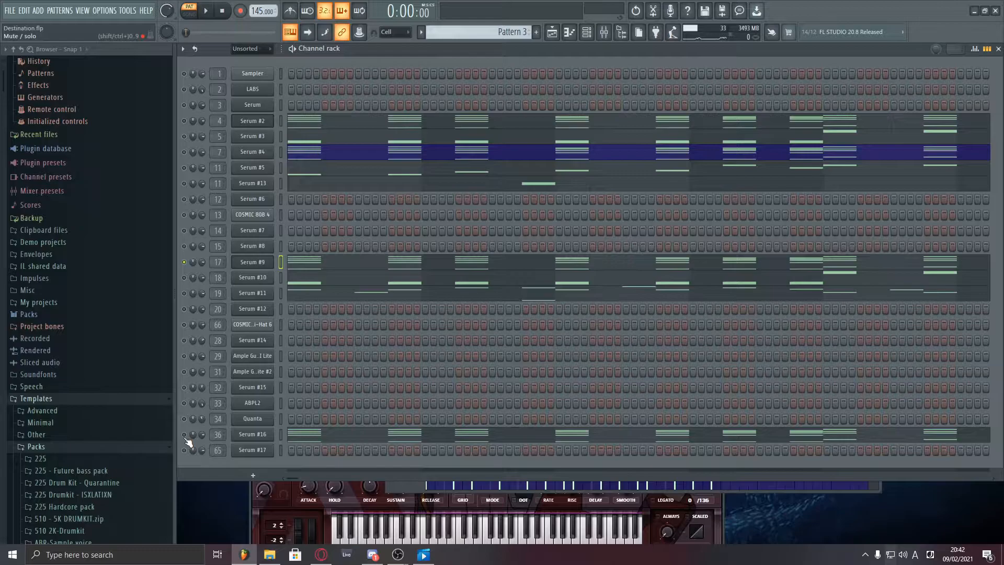
Solo the Serum #16 channel and play the pattern while checking its arpeggiator settings and arpeggio time.
right_click(185, 438)
left_click(194, 369)
left_click(259, 434)
left_click(252, 133)
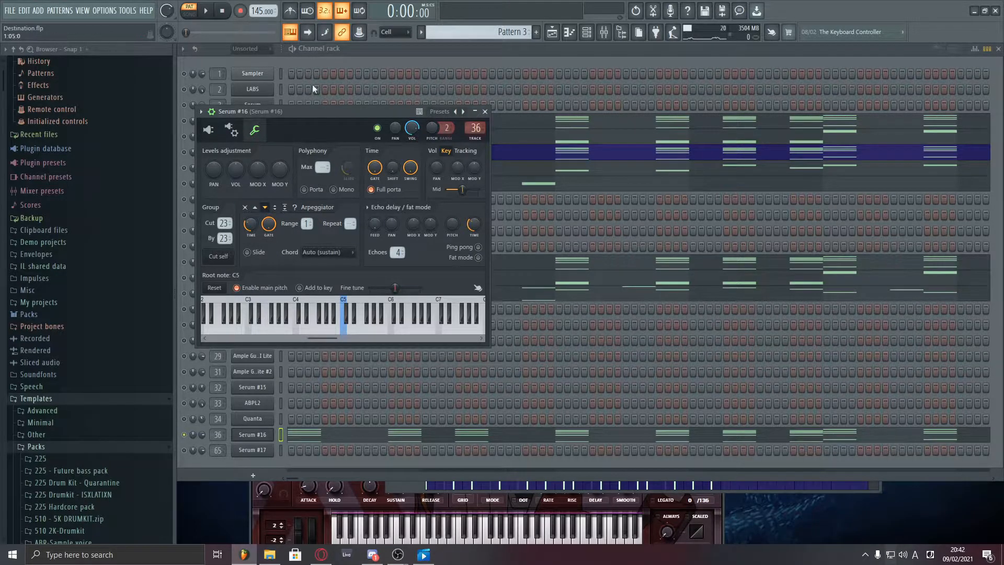
key("space")
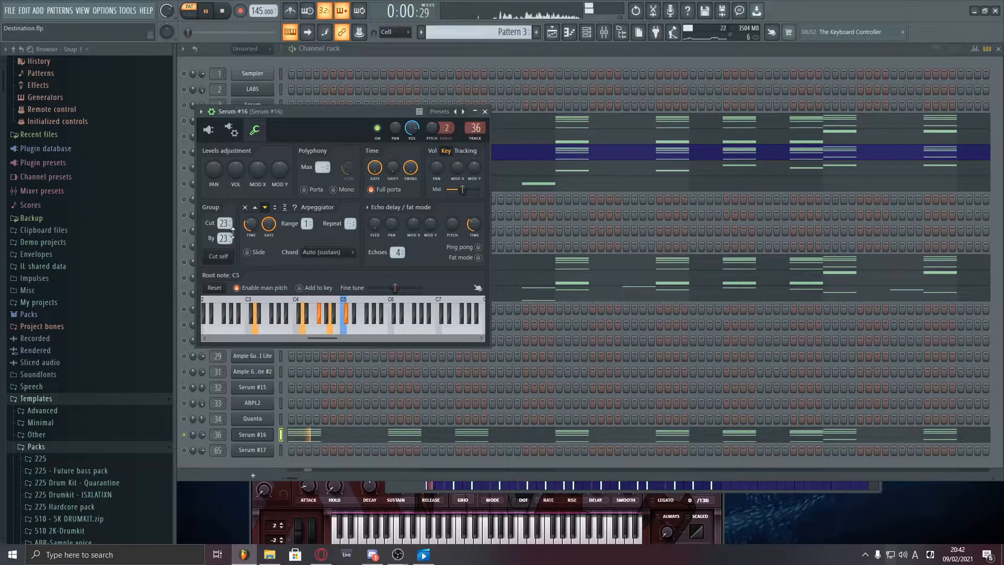
left_click_drag(252, 233, 251, 229)
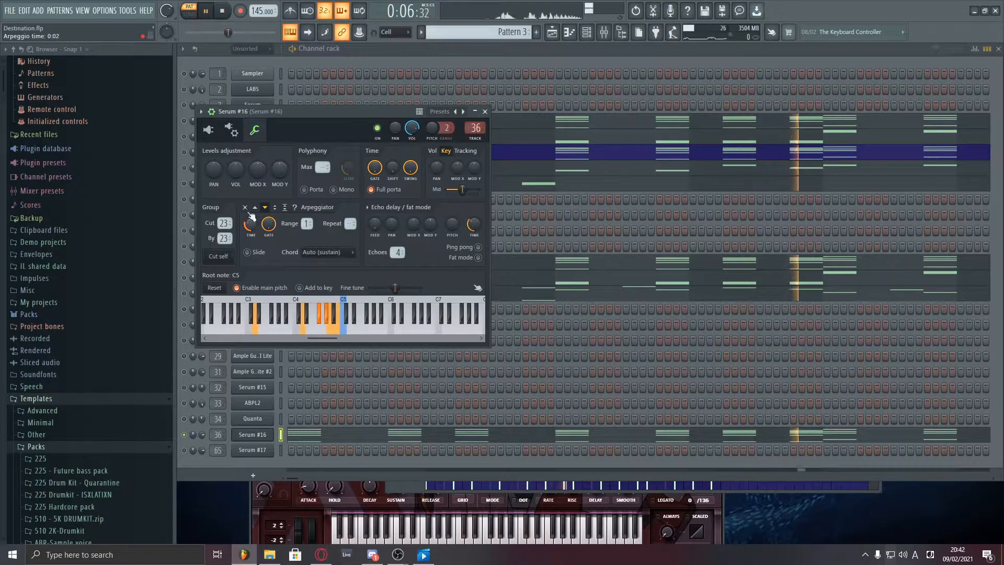
key("space")
Examine the oscillator and effects settings of Serum #16, and return to the channel rack.
left_click(208, 130)
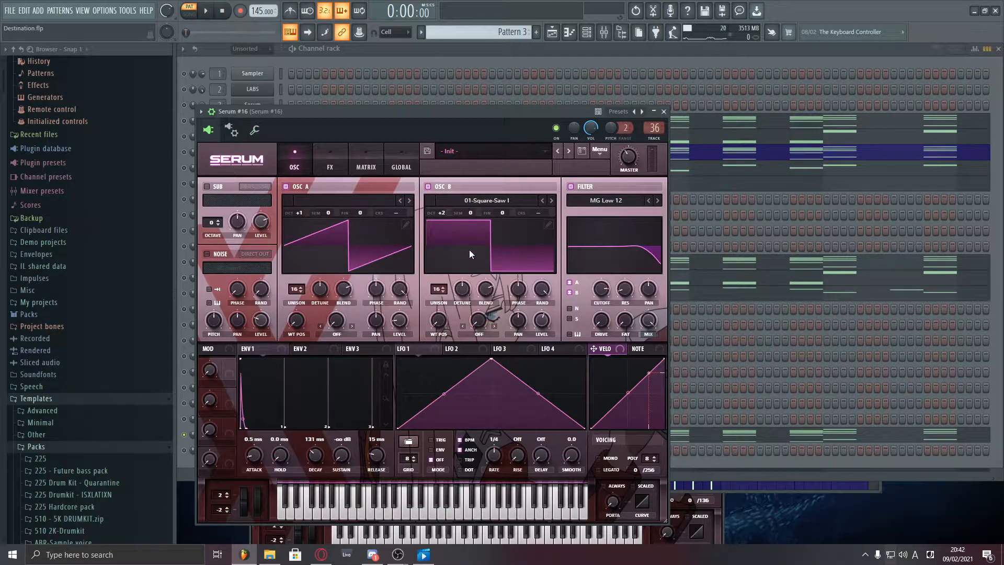
left_click(330, 160)
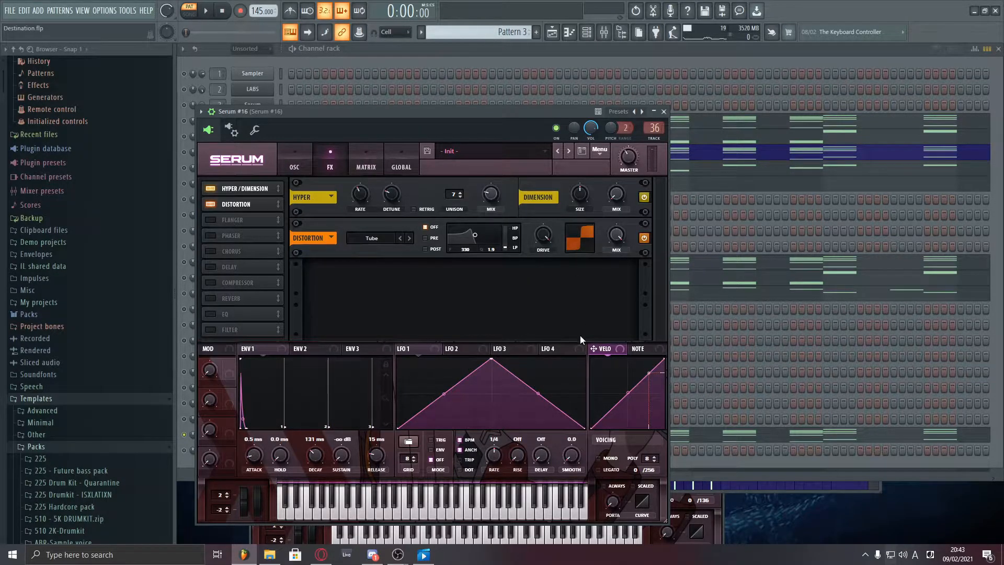
left_click(746, 51)
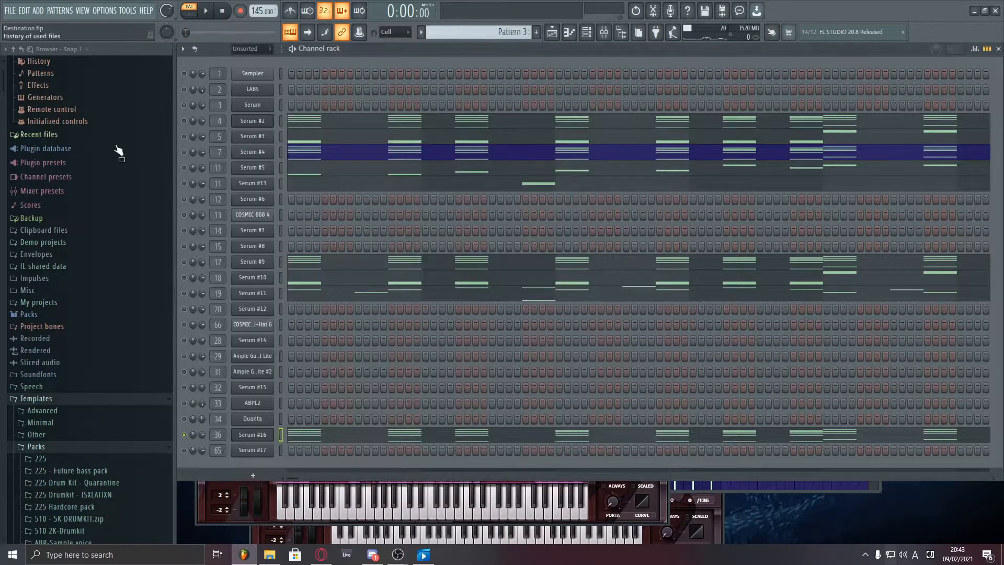
Unmute Serum #2, Serum #4 and Serum #9 alongside Serum #16 and play the layered chords.
left_click(183, 152)
left_click(184, 261)
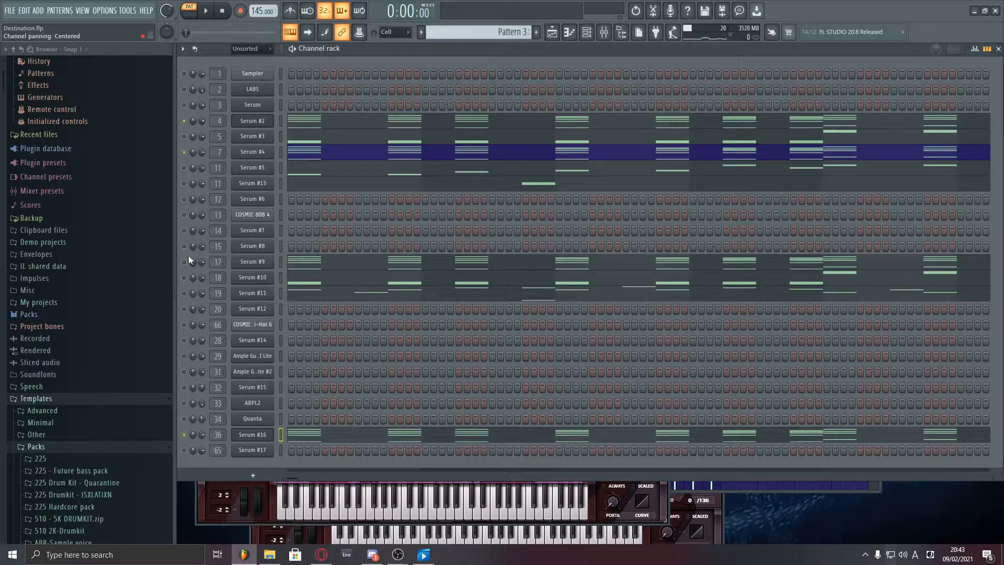
key("space")
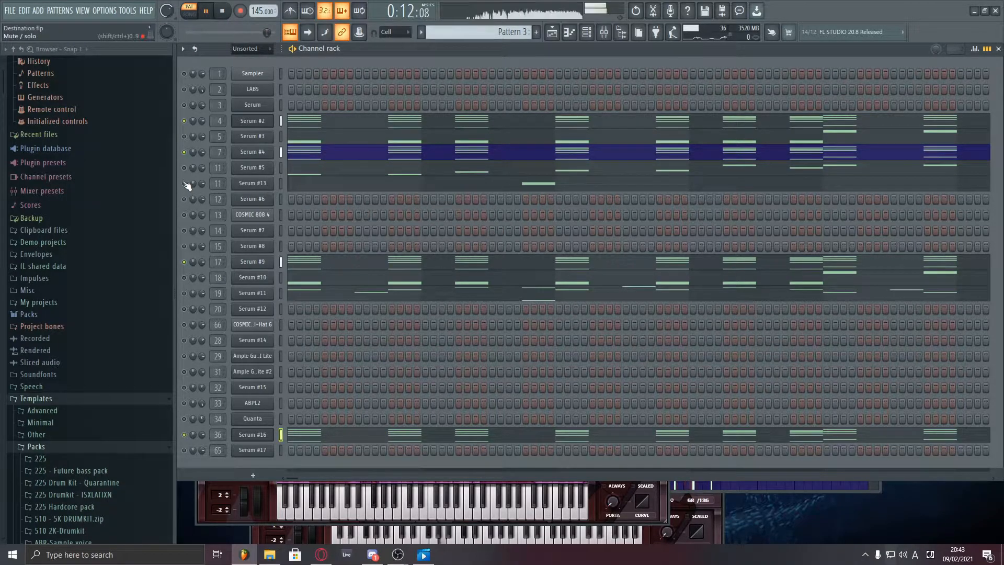
key("space")
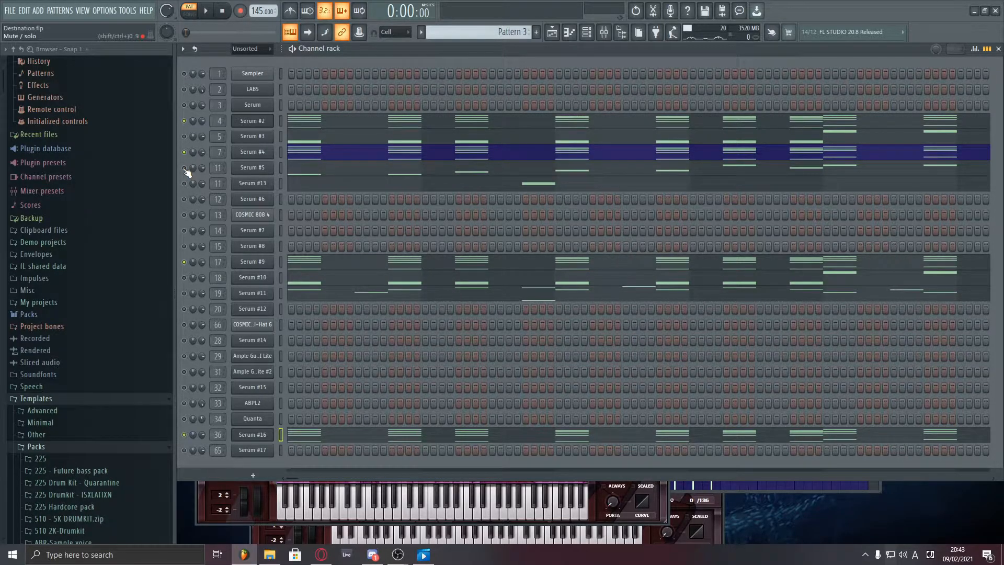
Solo the Serum #5 channel and examine its channel settings and effects.
right_click(184, 168)
left_click(199, 173)
left_click(255, 166)
left_click_drag(363, 164, 416, 82)
left_click(358, 96)
left_click(358, 96)
left_click(431, 128)
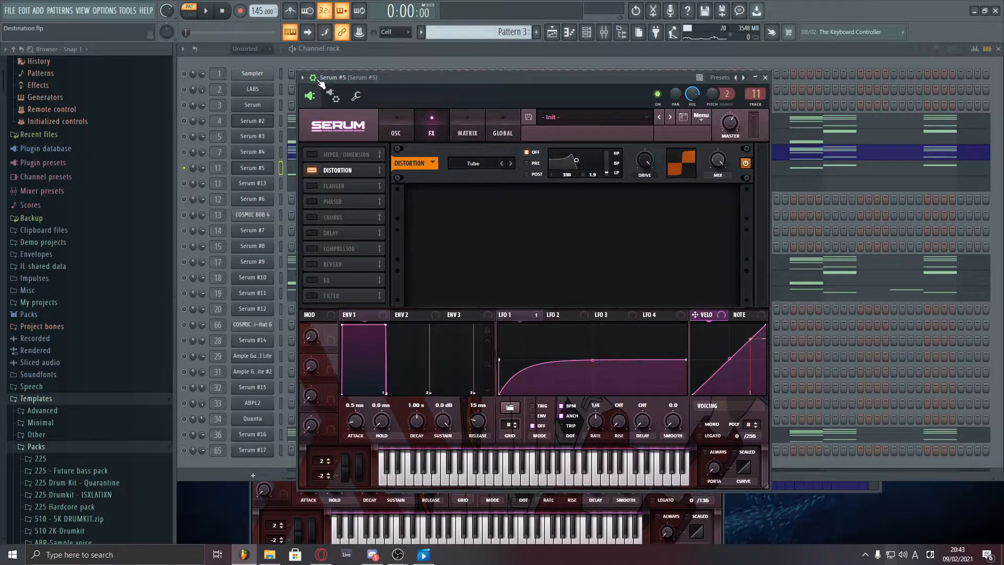
Compare the oscillator and distortion settings of Serum #5, and play its pattern alone from the channel rack.
left_click(396, 128)
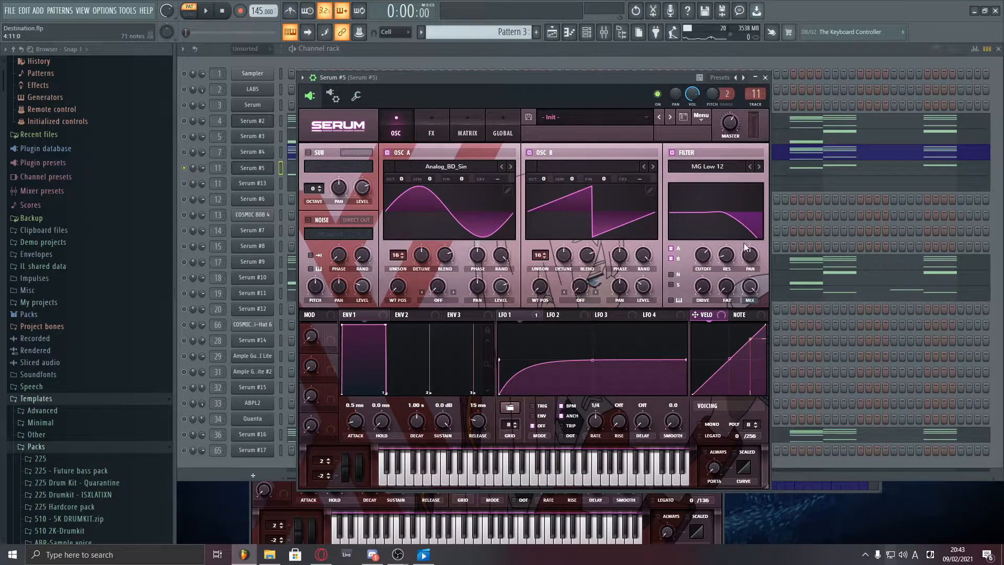
left_click(431, 130)
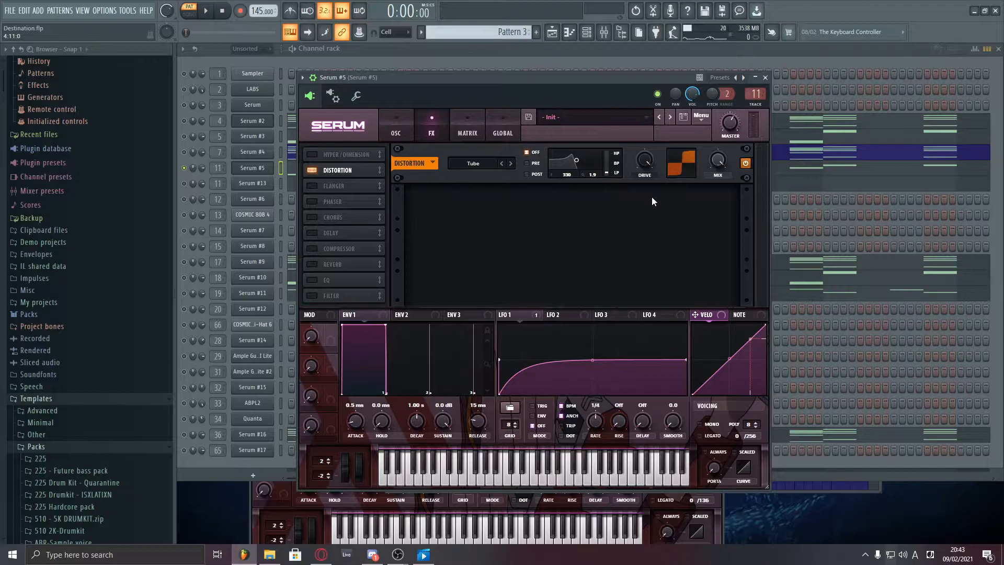
left_click(392, 123)
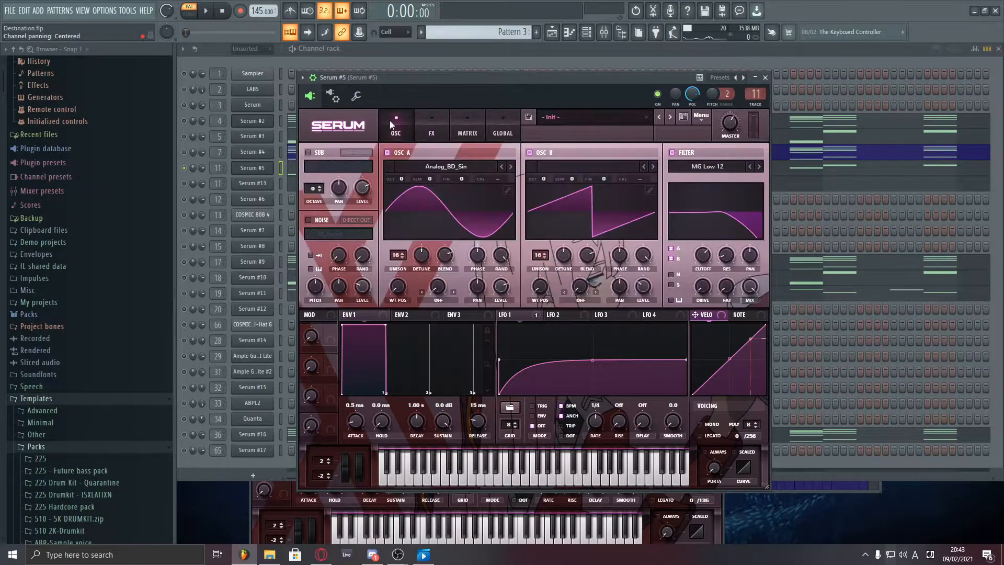
left_click(437, 130)
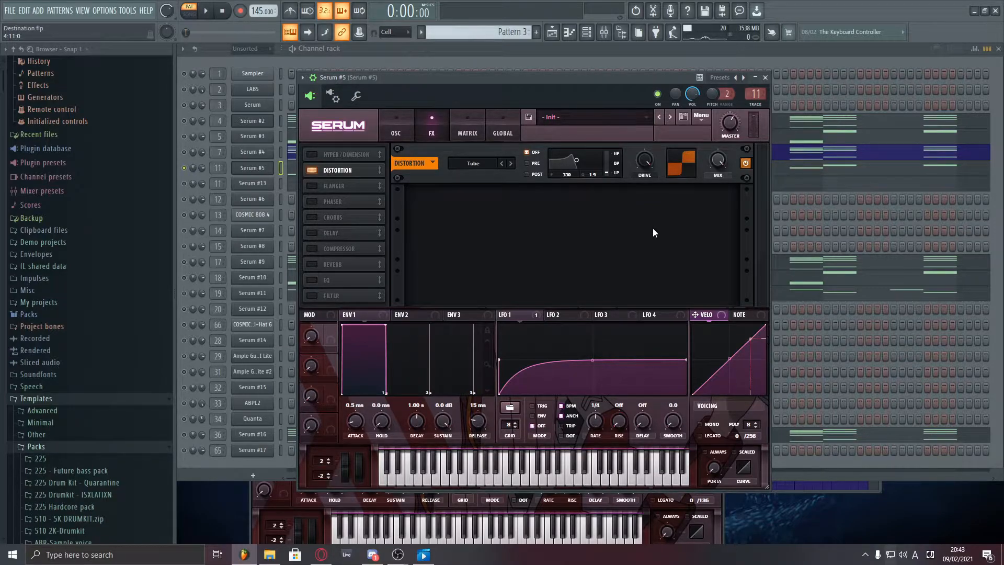
left_click(777, 61)
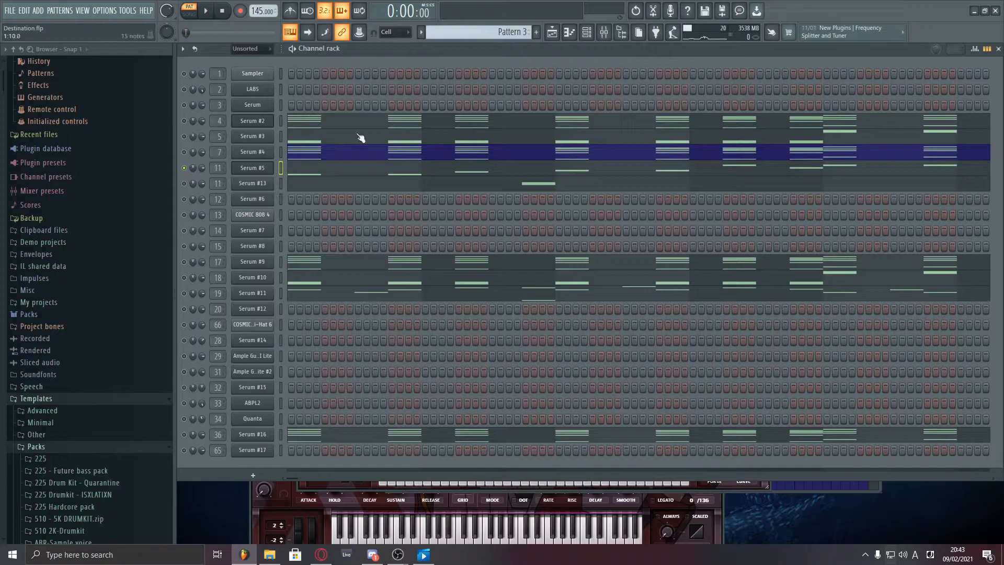
key("space")
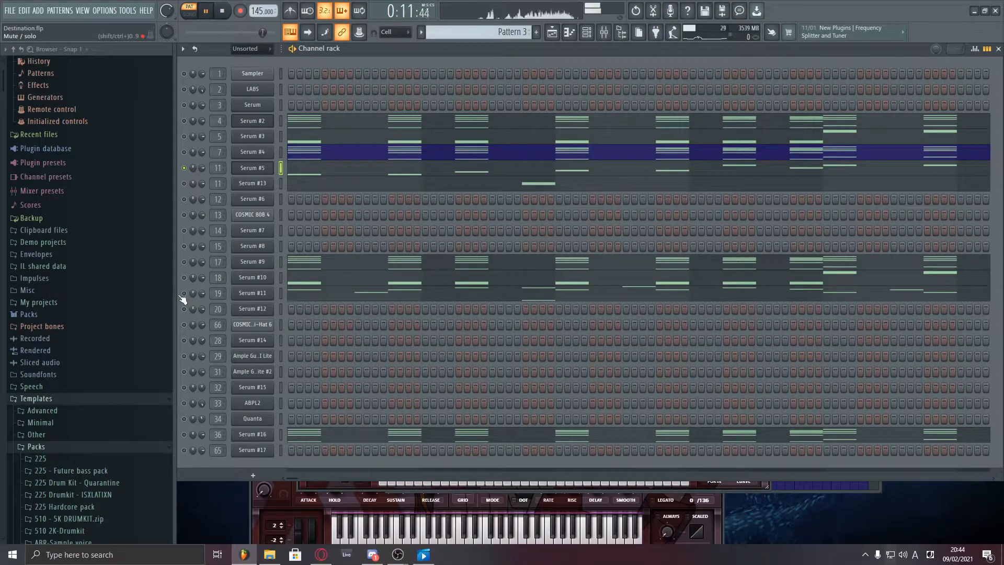
key("space")
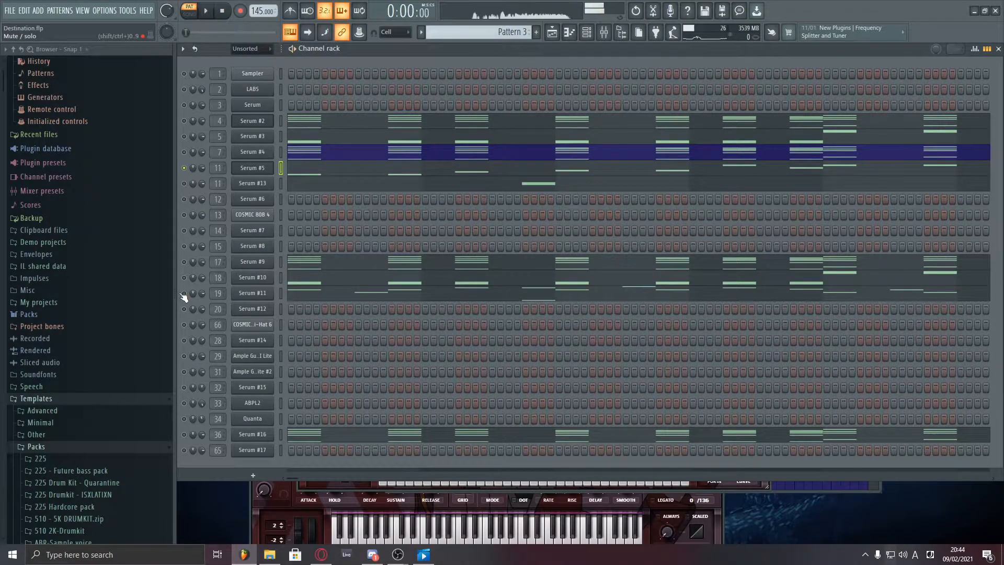
Solo the Serum #11 channel and play its part of Pattern 3.
right_click(186, 296)
left_click(193, 294)
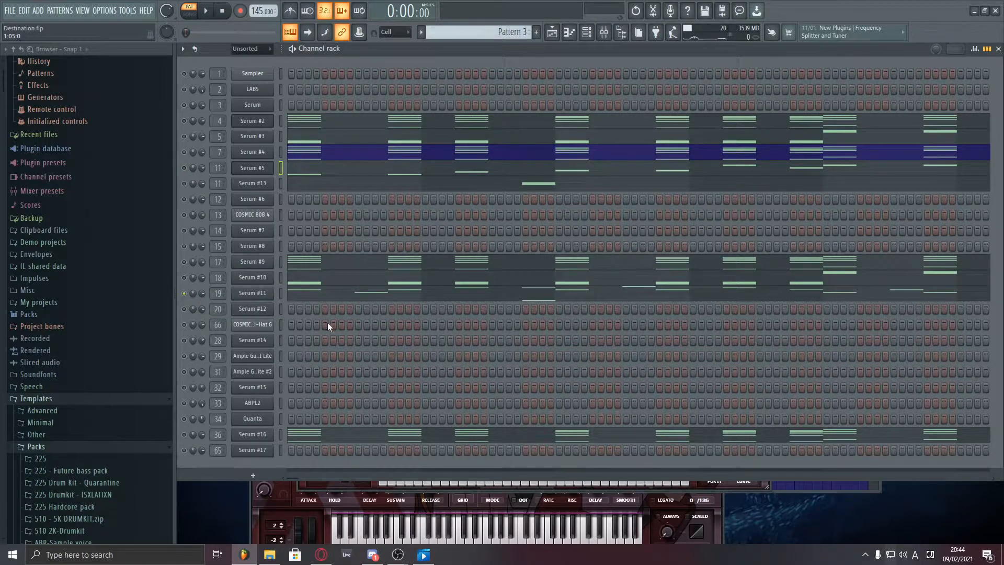
key("space")
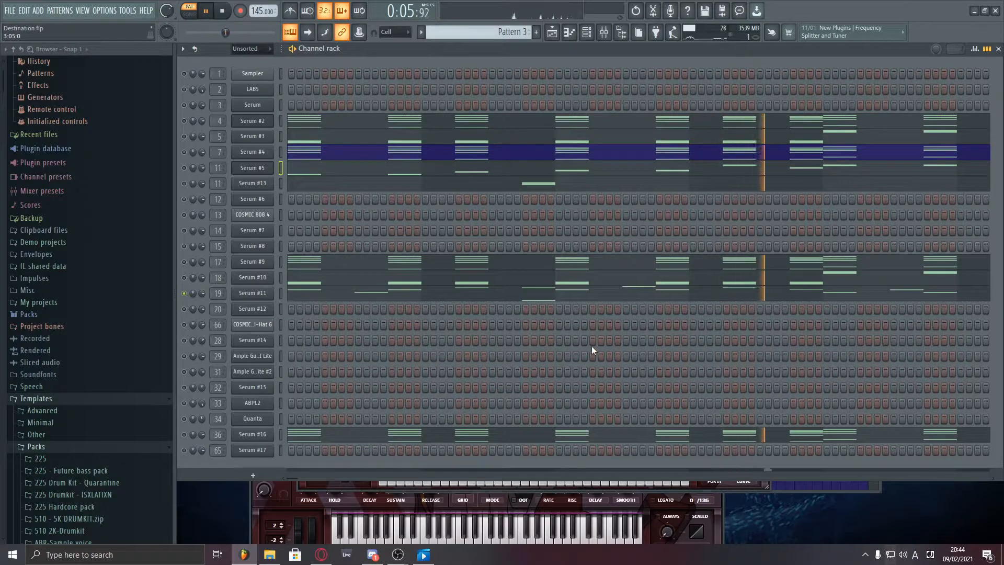
Stop playback and examine the effects and oscillator settings of Serum #11, and return to the channel rack.
left_click(257, 293)
key("space")
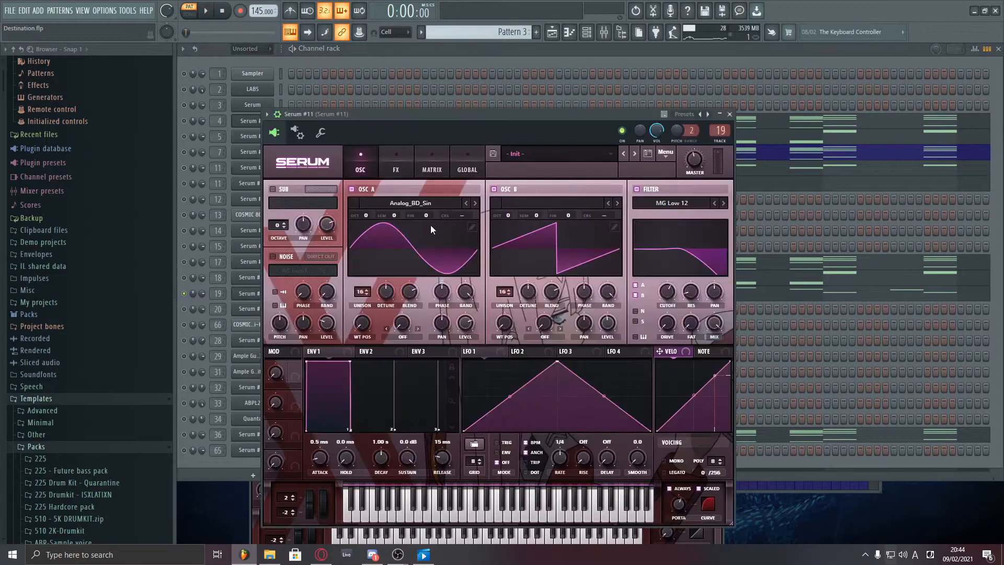
left_click(407, 161)
left_click(335, 162)
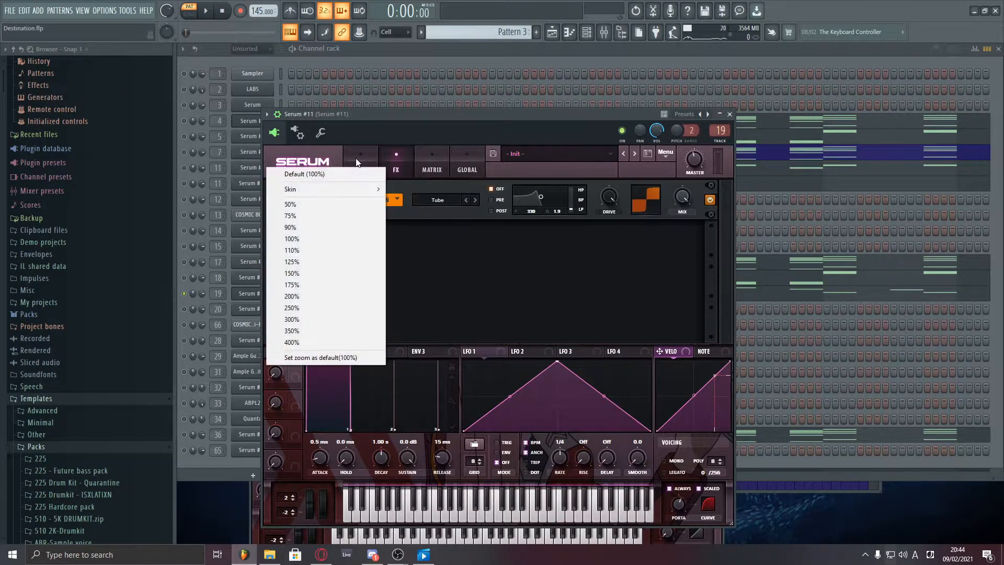
left_click(357, 161)
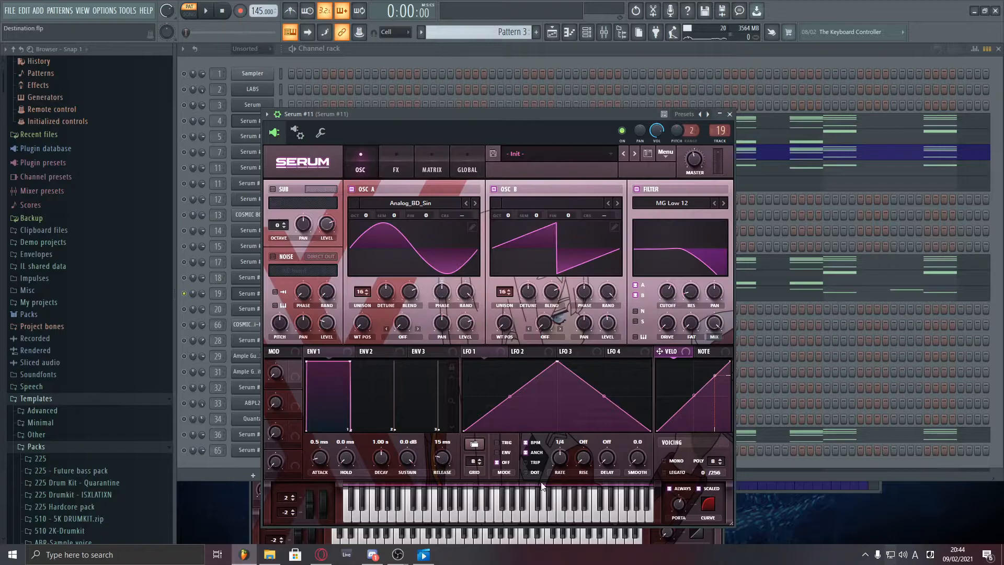
left_click(596, 58)
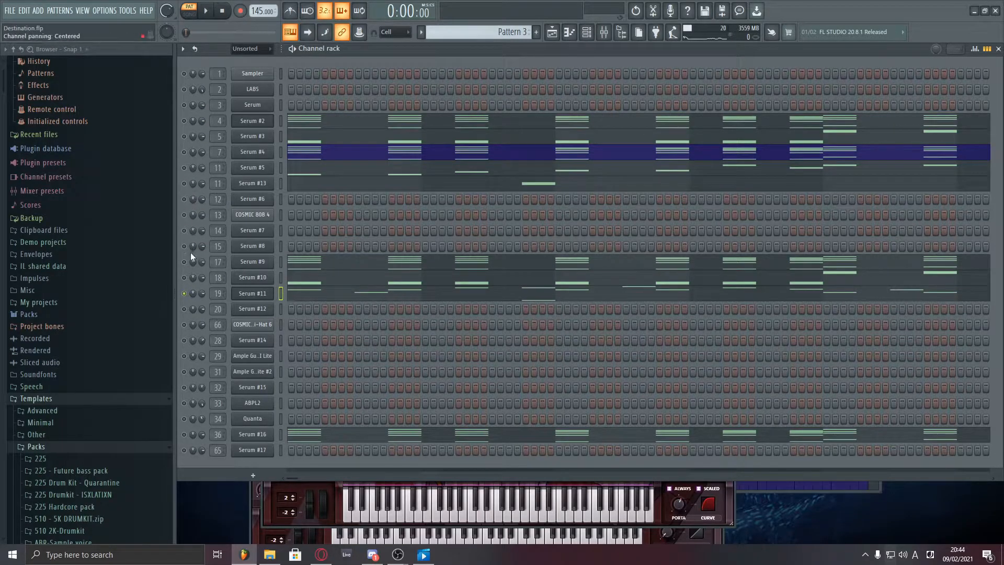
Solo the Serum #3 channel, play it briefly, and bring its track into view in the mixer.
right_click(184, 137)
left_click(192, 144)
key("space")
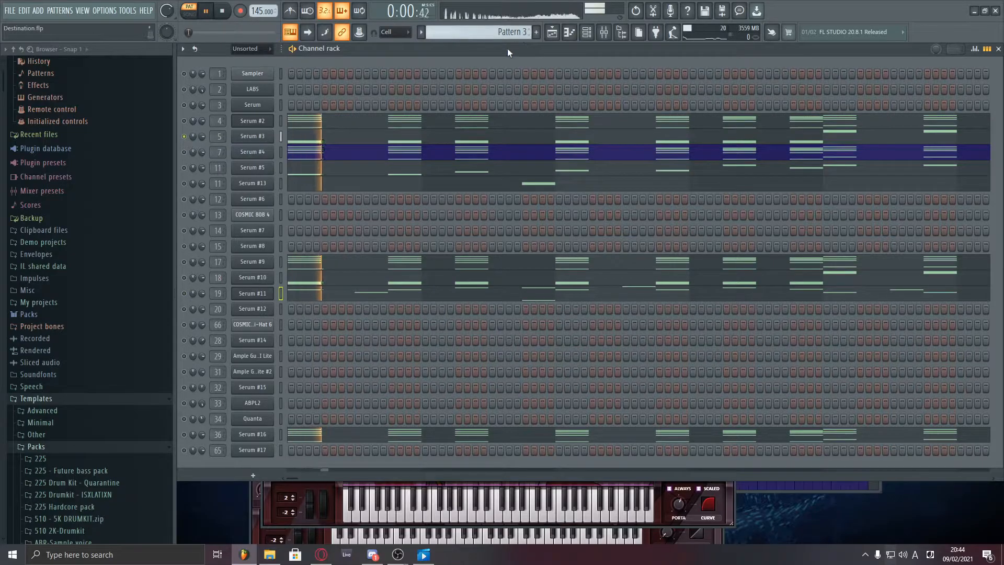
left_click(605, 32)
key("space")
left_click_drag(397, 386, 361, 391)
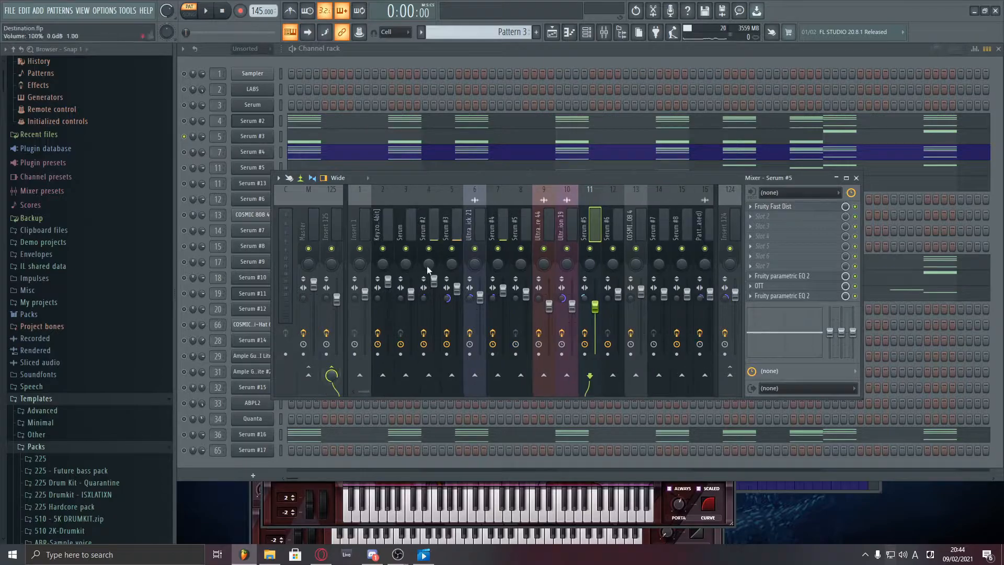
Examine the oscillator, noise and distortion settings of Serum #3, and replay its notes briefly.
left_click(259, 139)
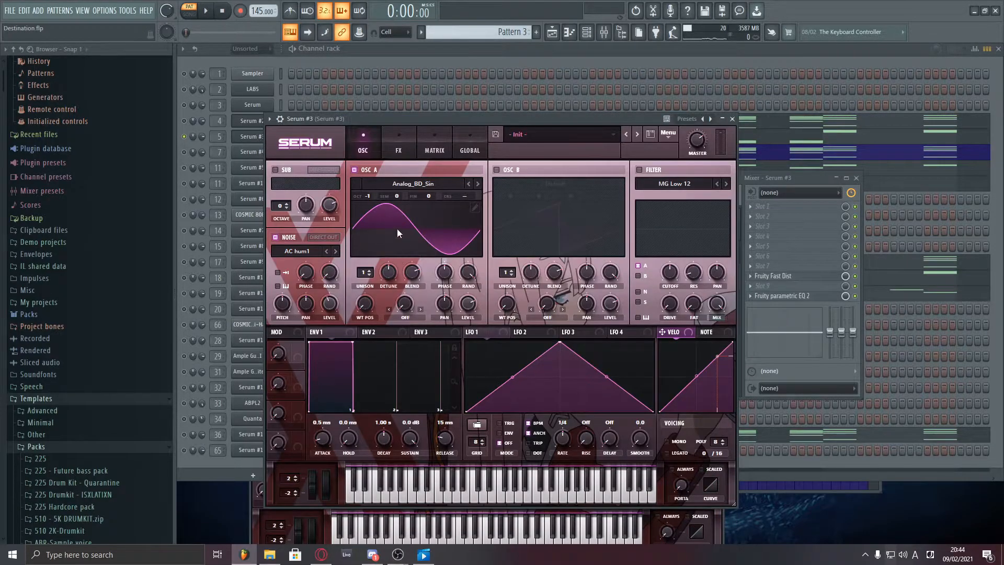
left_click(399, 147)
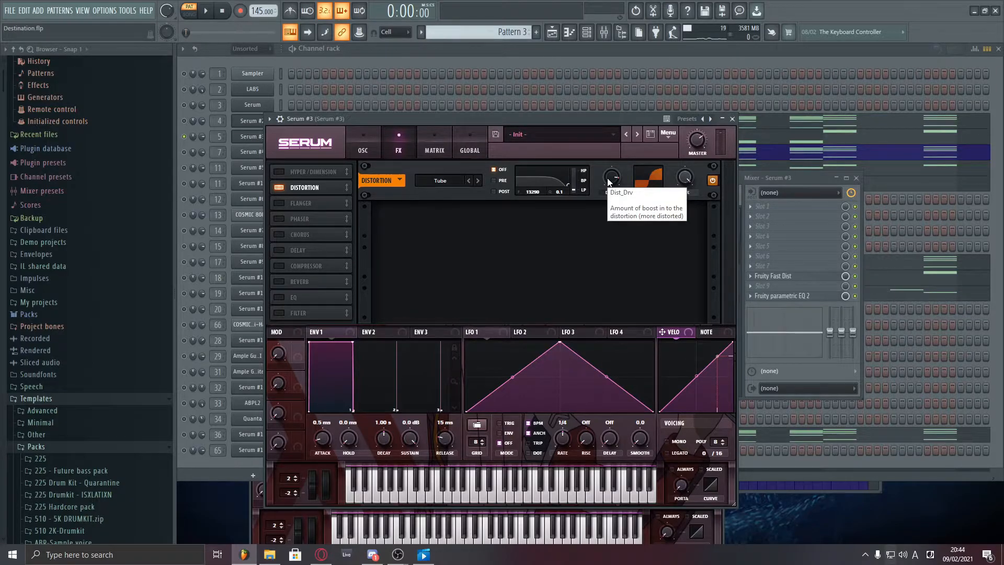
left_click(627, 56)
key("space")
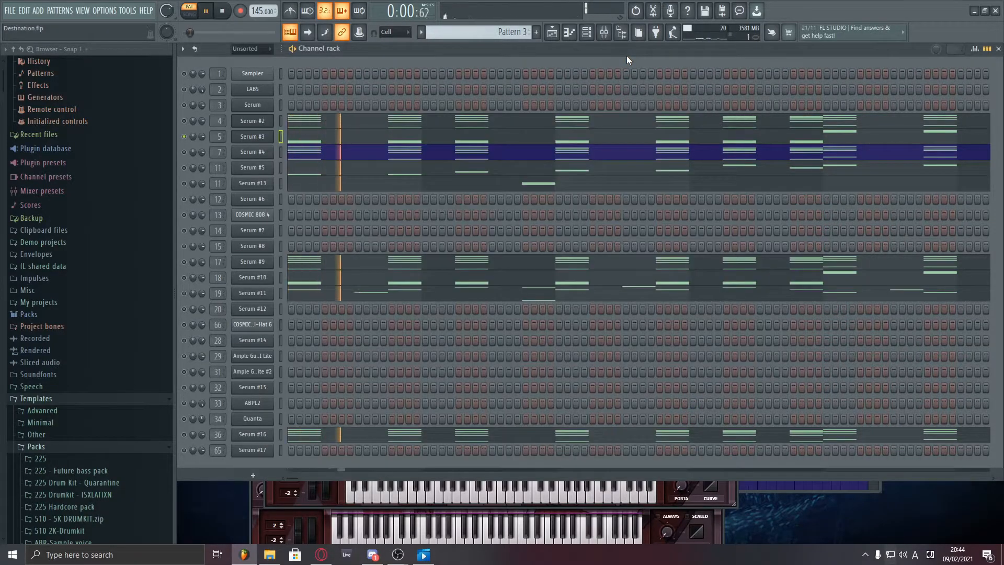
key("space")
Solo the Serum #10 channel and play it while examining its oscillator and effects settings.
left_click(184, 277)
left_click(240, 277)
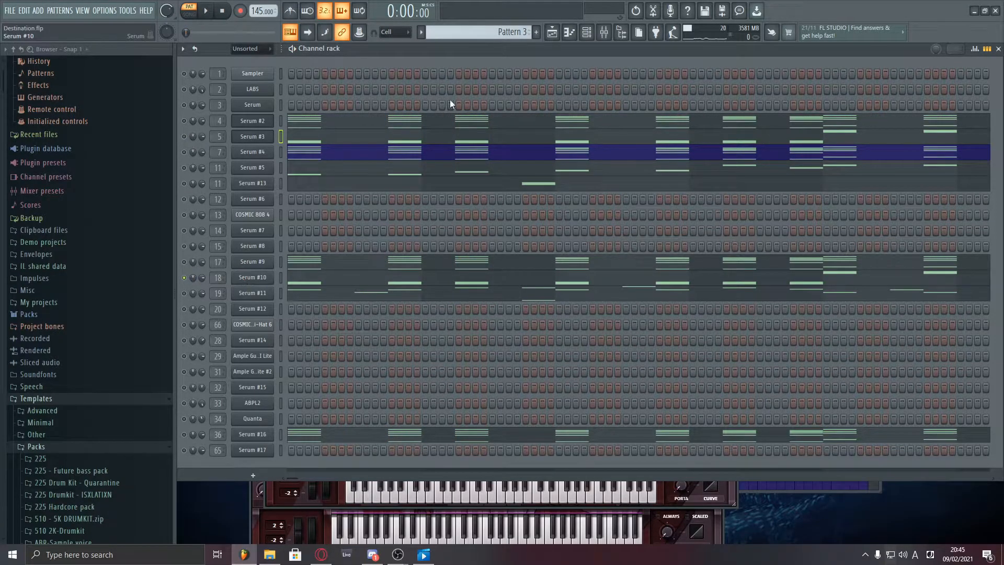
key("space")
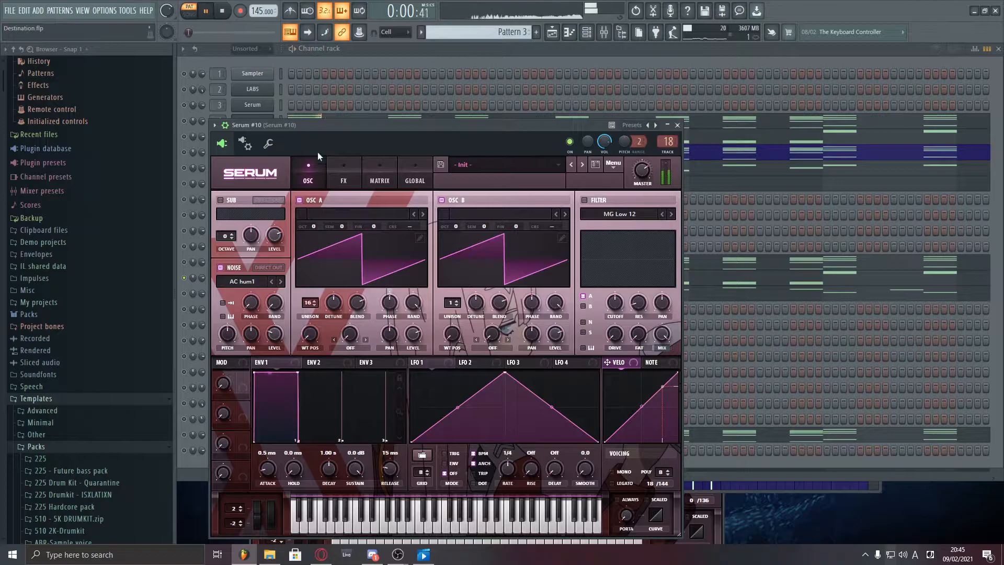
left_click(344, 175)
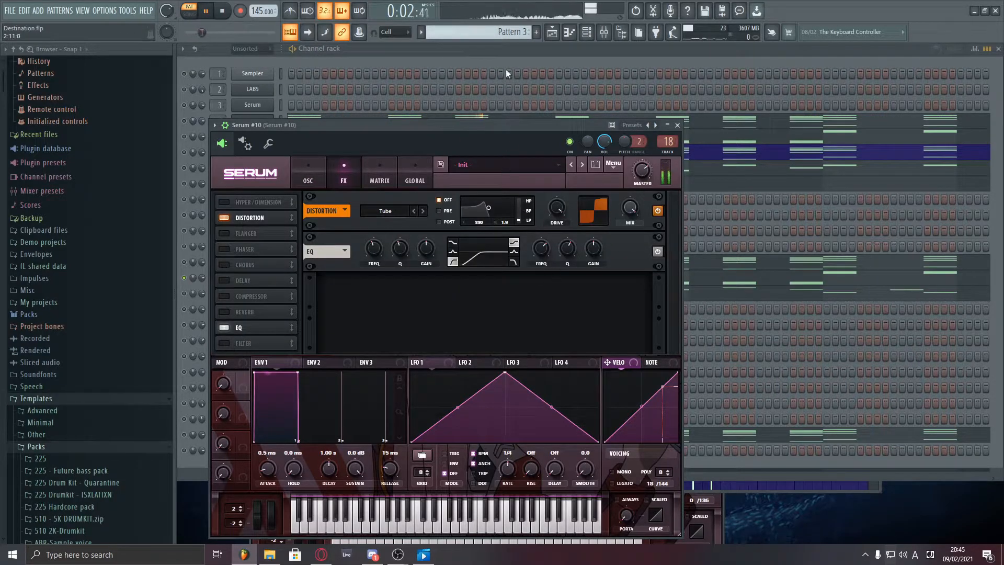
left_click(505, 52)
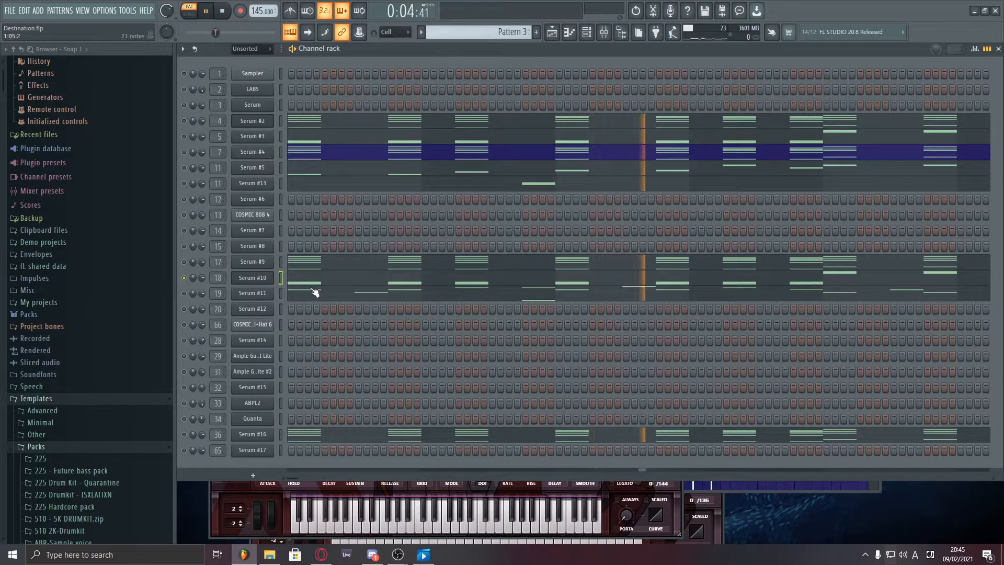
key("space")
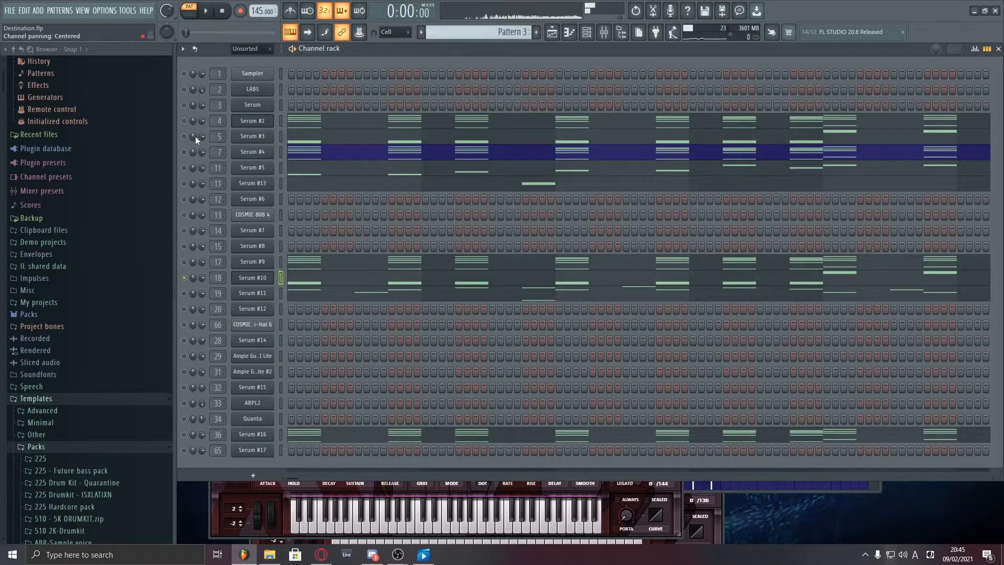
Solo the Serum #2 channel and examine the Fruity parametric EQ 2 curve on its mixer track.
right_click(185, 122)
left_click(196, 125)
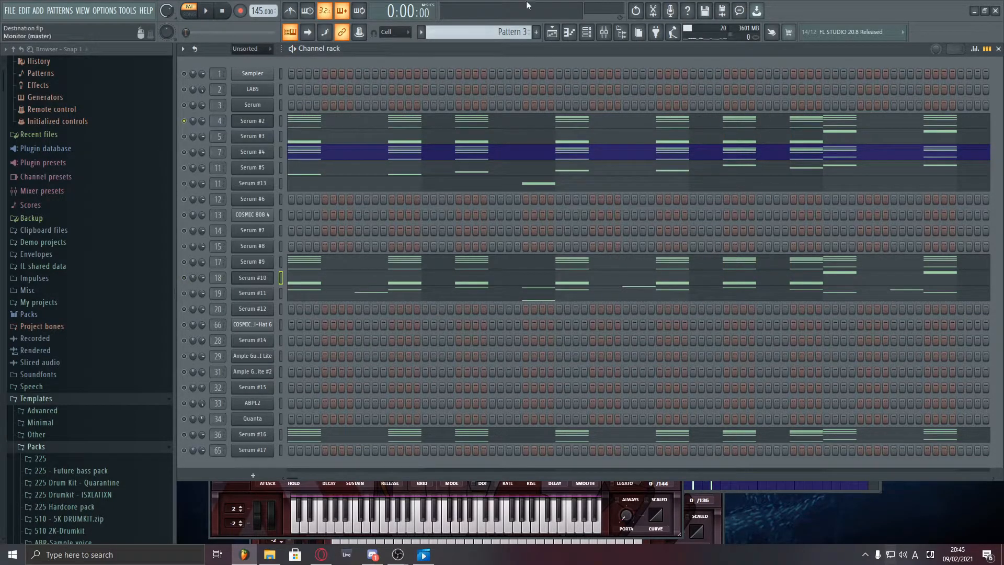
left_click(604, 32)
left_click_drag(356, 210, 436, 220)
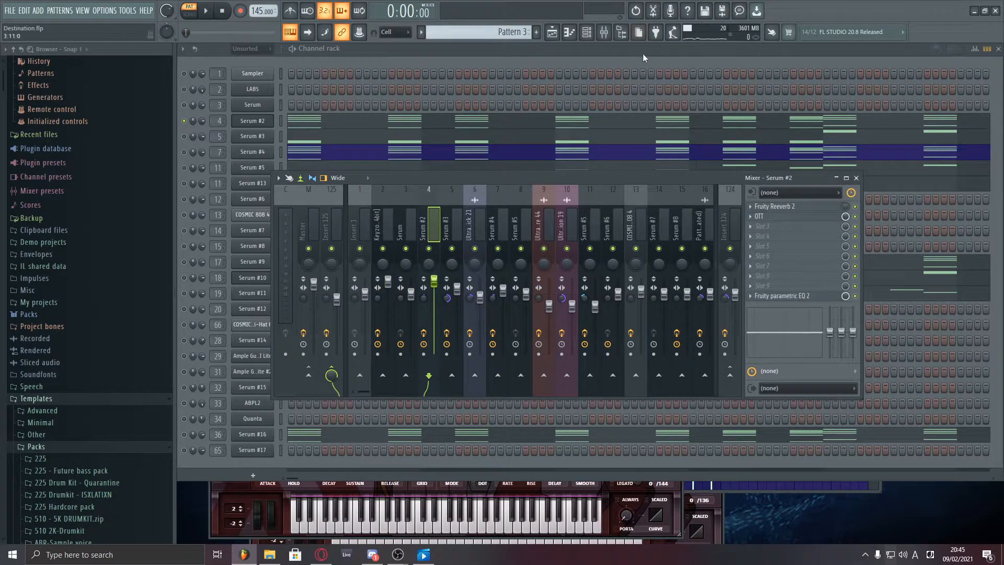
left_click(773, 296)
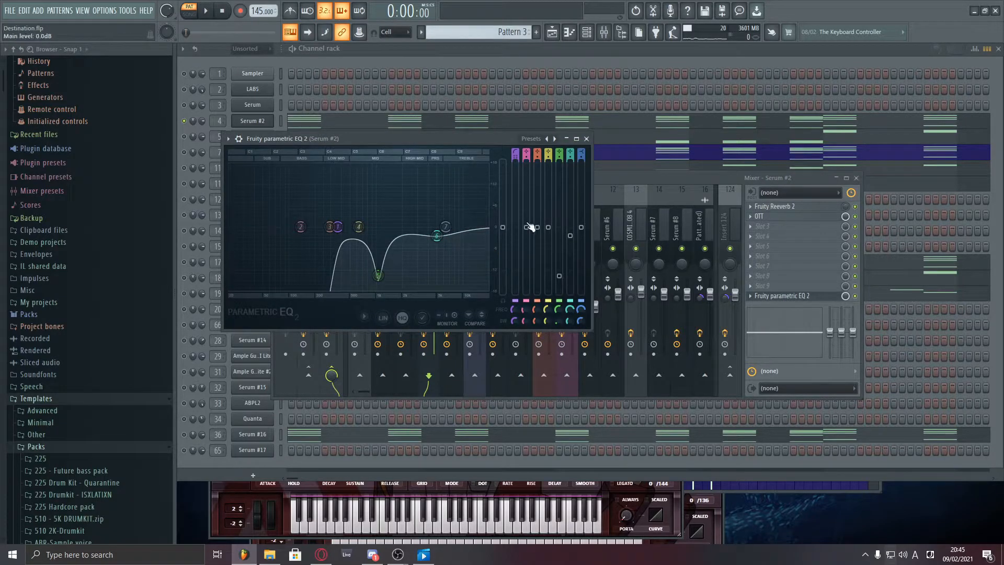
Unsolo Serum #2 to re-enable all channels, and play Pattern 3 with every layer combined.
left_click(609, 57)
right_click(185, 121)
left_click(193, 128)
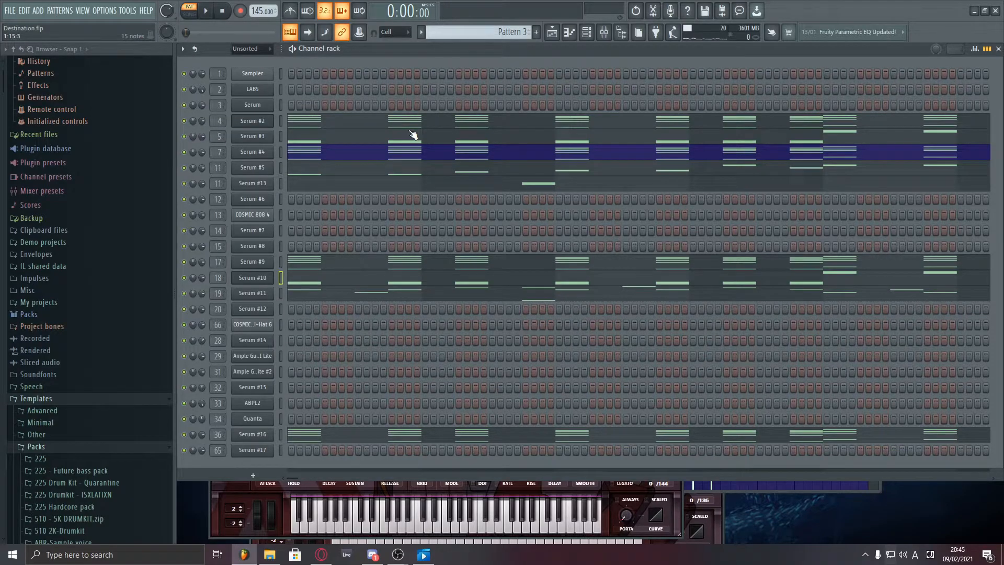
key("space")
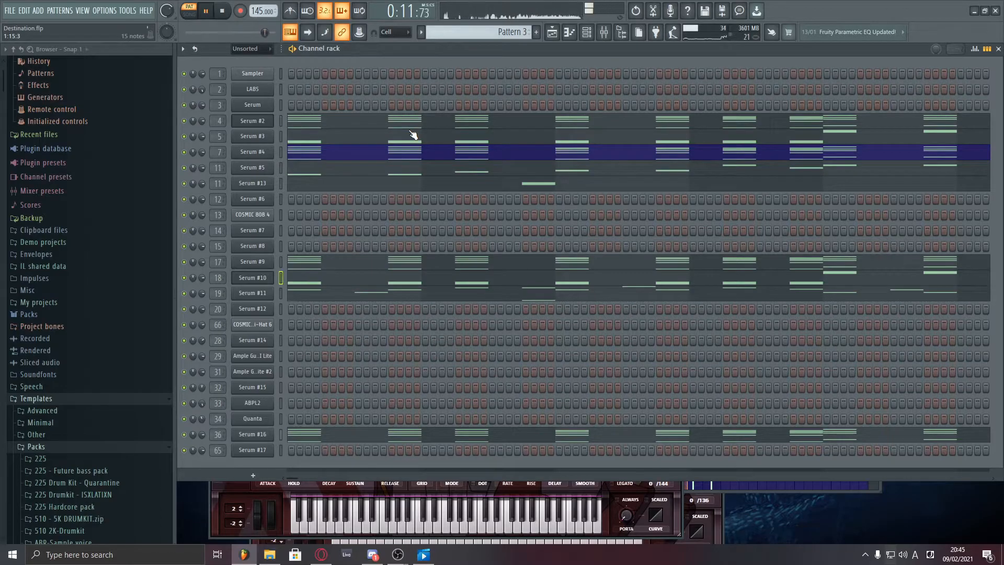
key("space")
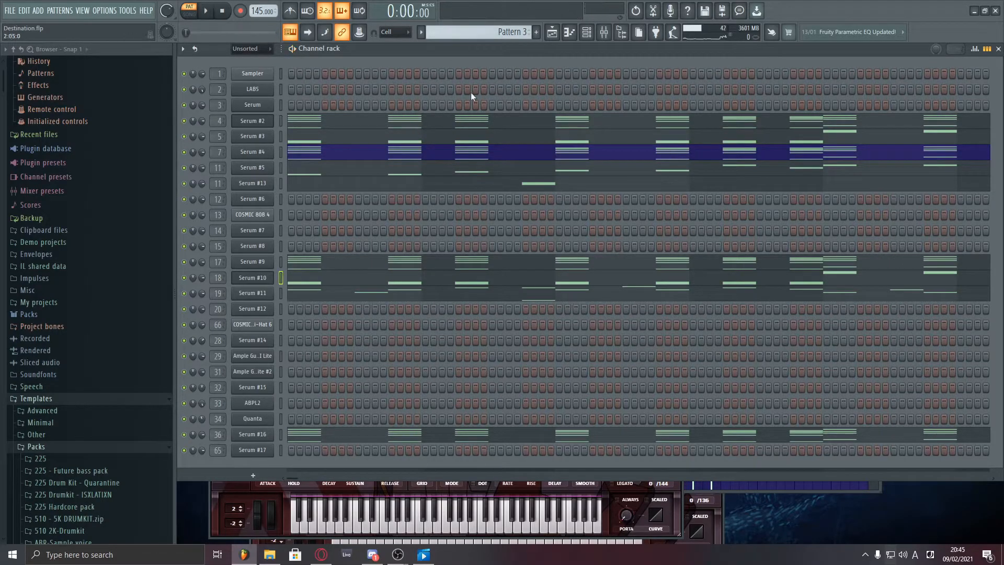
Show the playlist arrangement and switch playback to song mode.
left_click(551, 32)
key("l")
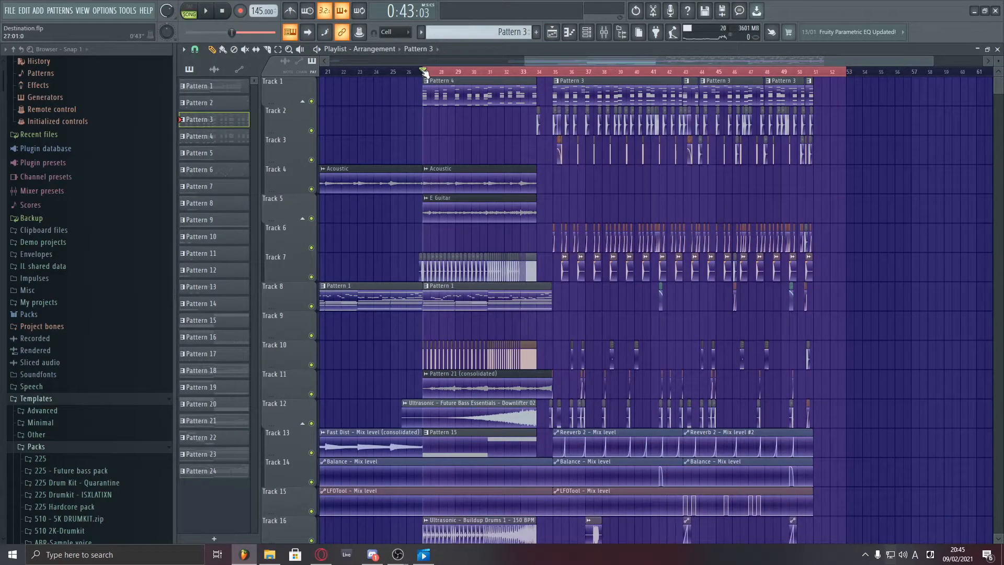